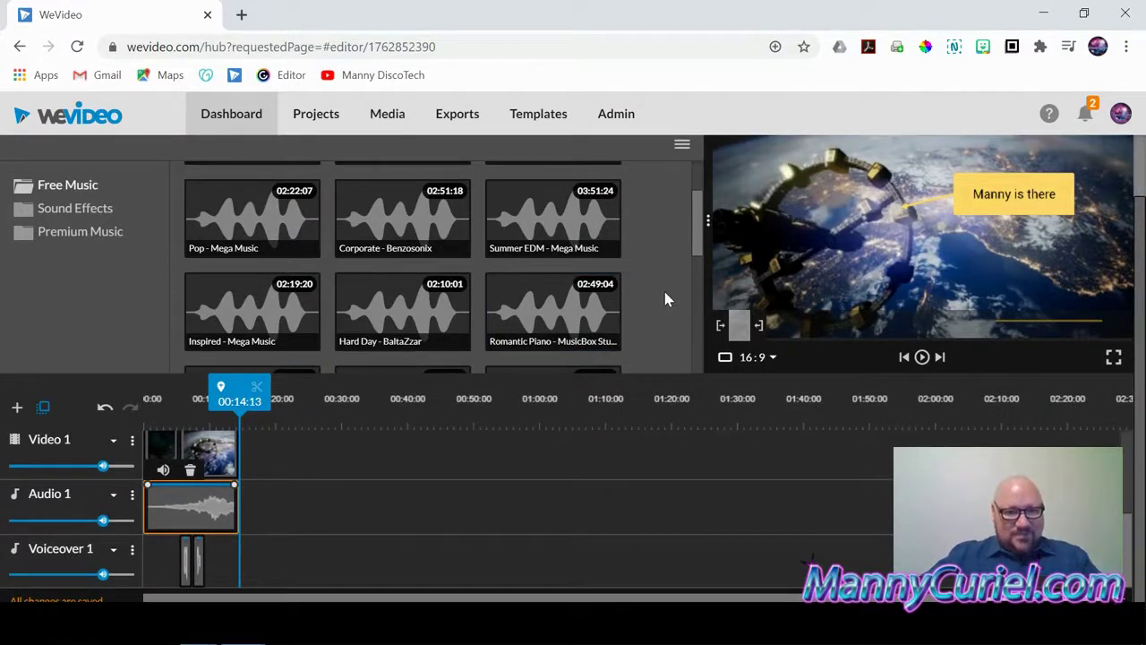
Play the timeline from about the 6-second mark to review the existing sound mix, stopping near 12 seconds
{"action": "left_click", "coordinate": [183, 420]}
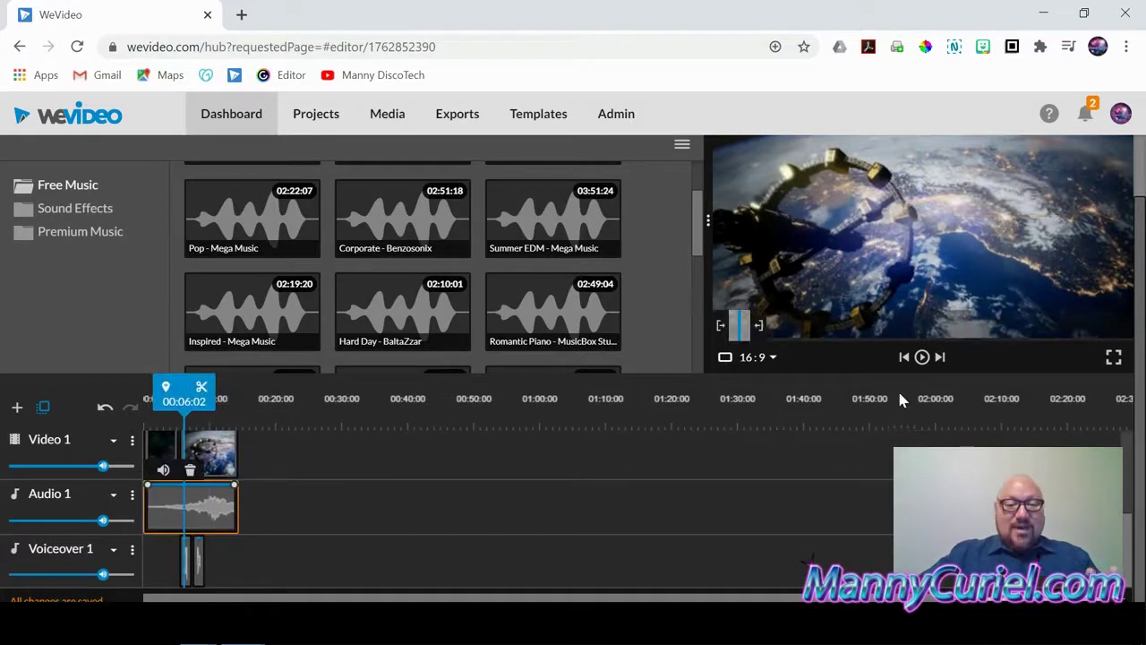
{"action": "left_click", "coordinate": [923, 358]}
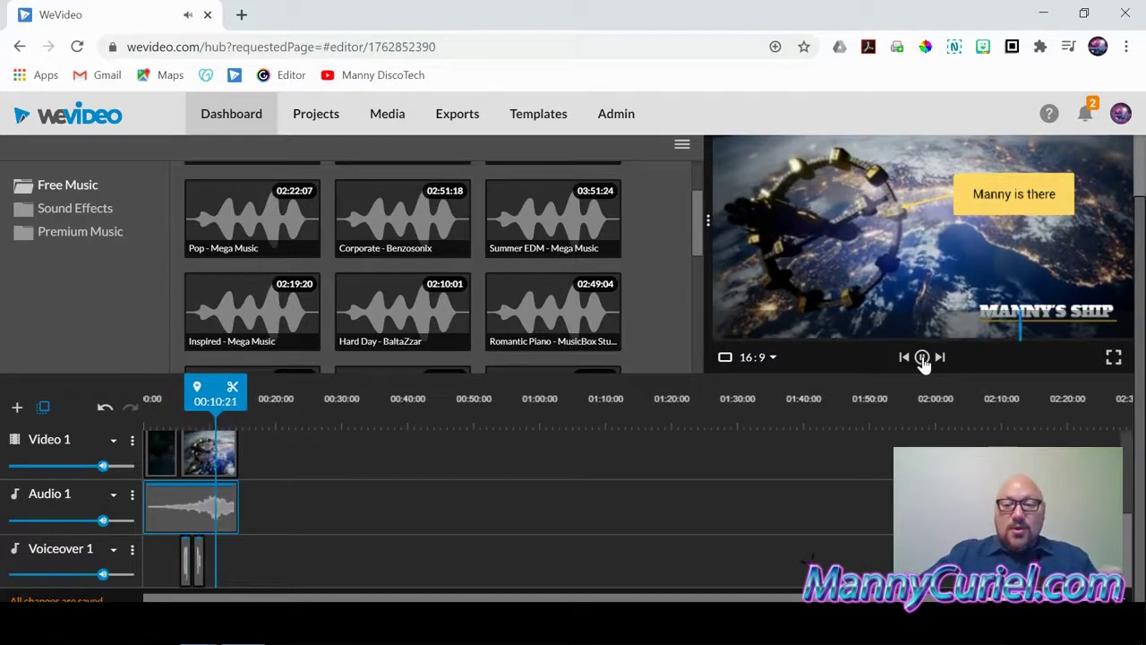
{"action": "left_click", "coordinate": [923, 358]}
{"action": "scroll", "coordinate": [652, 314], "scroll_direction": "up", "scroll_amount": 3}
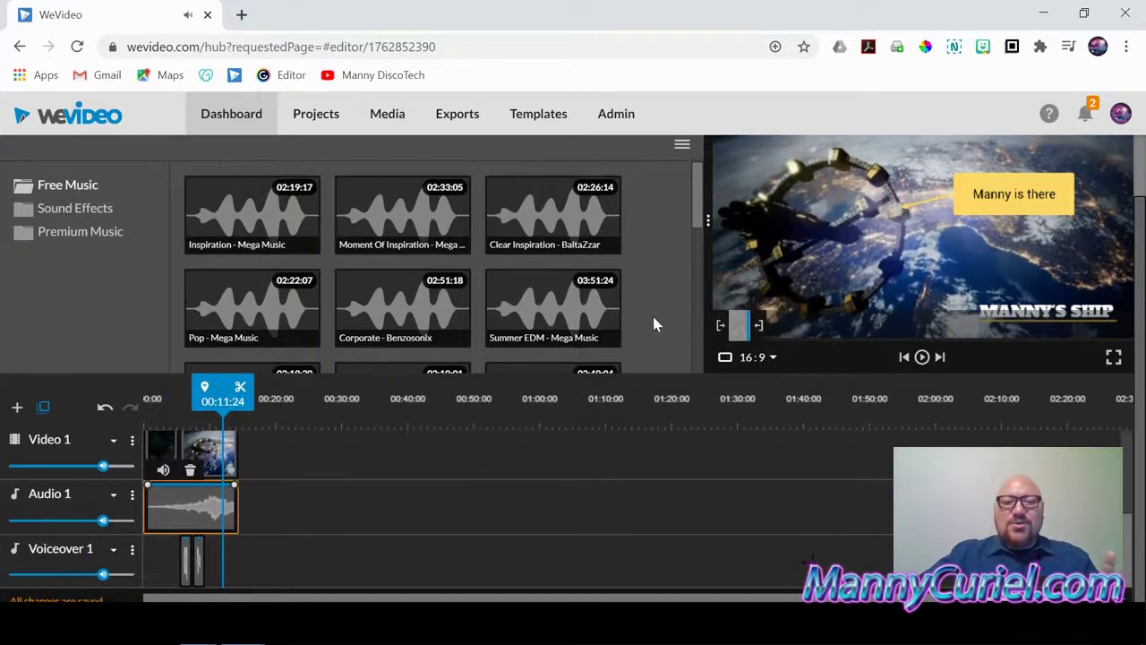
{"action": "scroll", "coordinate": [362, 301], "scroll_direction": "up", "scroll_amount": 1}
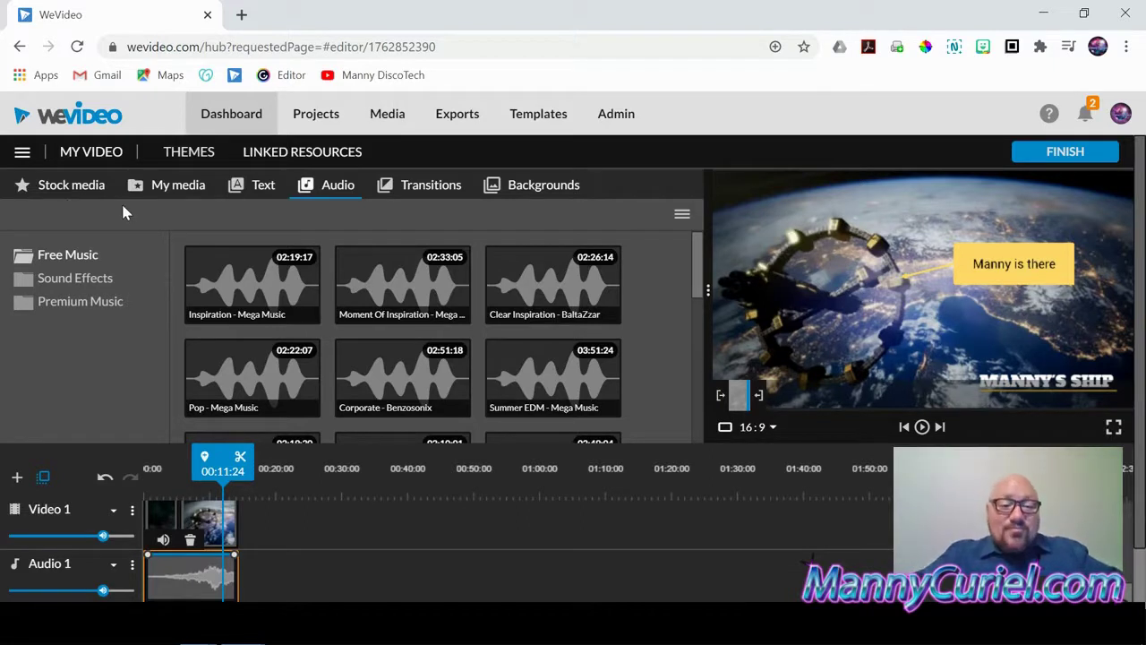
Browse the Energetic premium music and preview the Dubtron and Neon Future tracks
{"action": "left_click", "coordinate": [80, 303]}
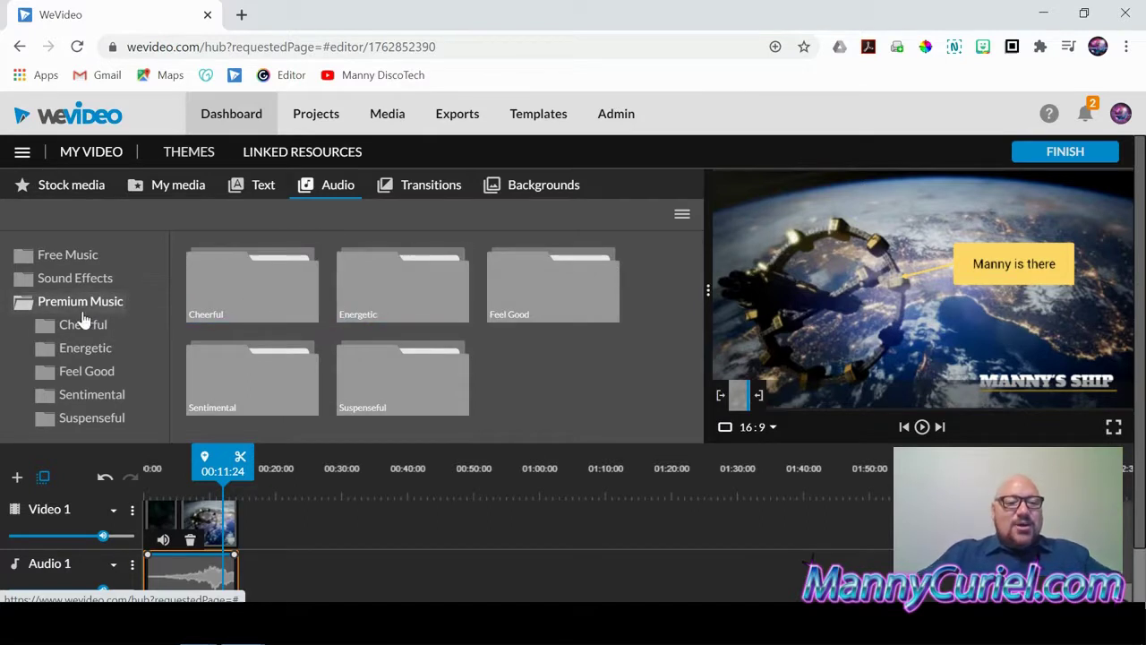
{"action": "left_click", "coordinate": [88, 349]}
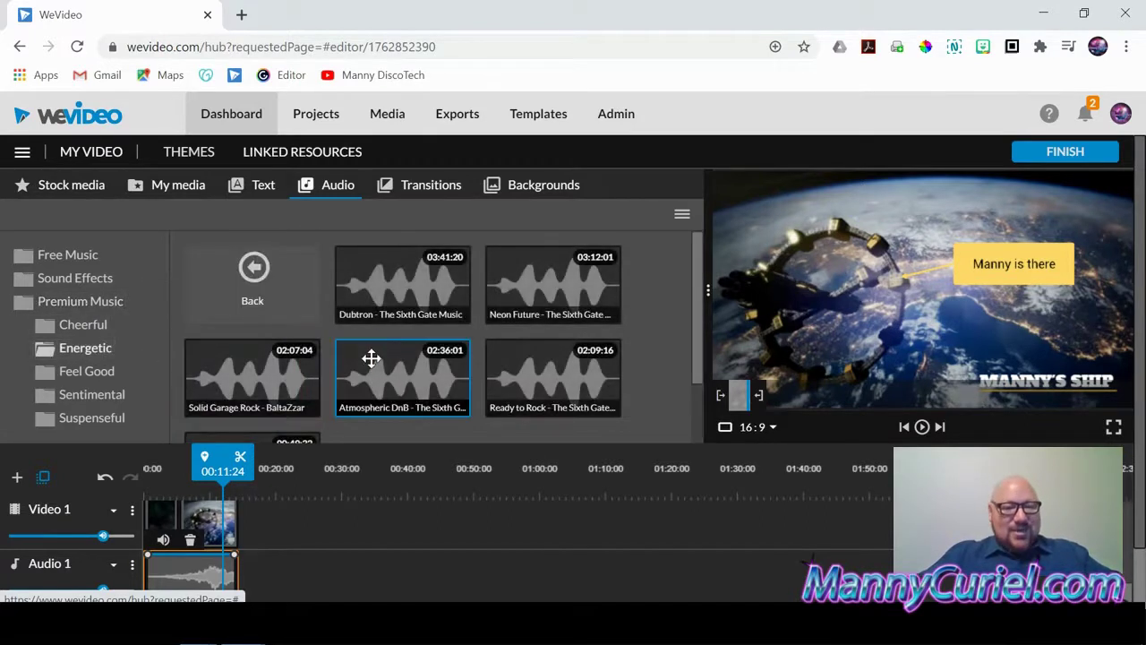
{"action": "left_click", "coordinate": [412, 284]}
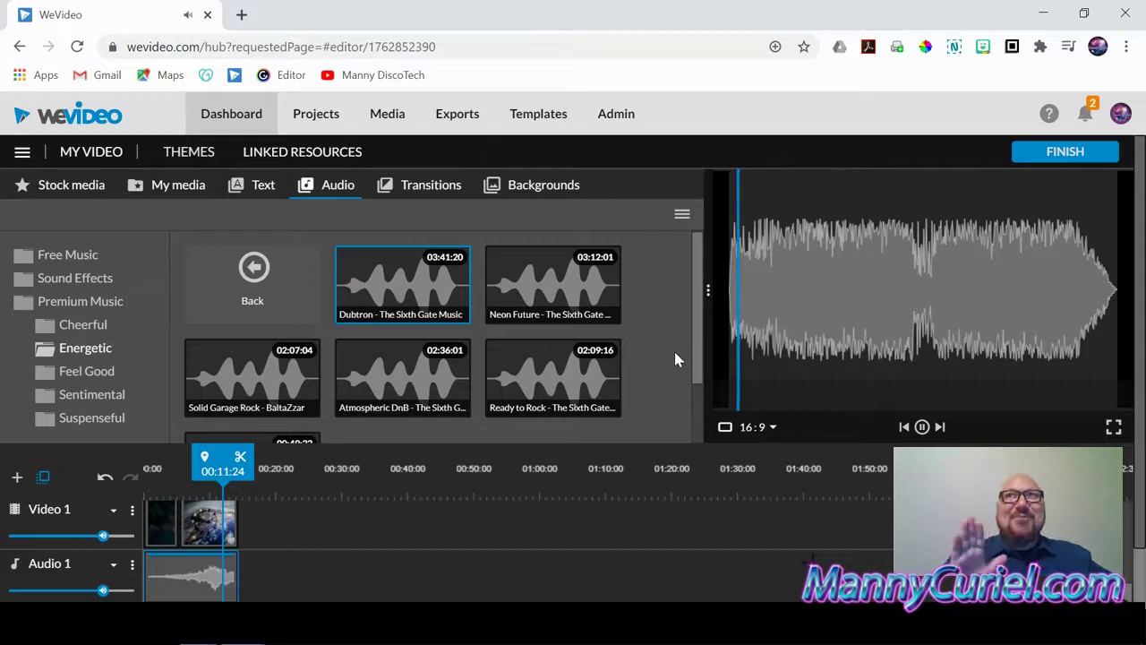
{"action": "left_click", "coordinate": [595, 285]}
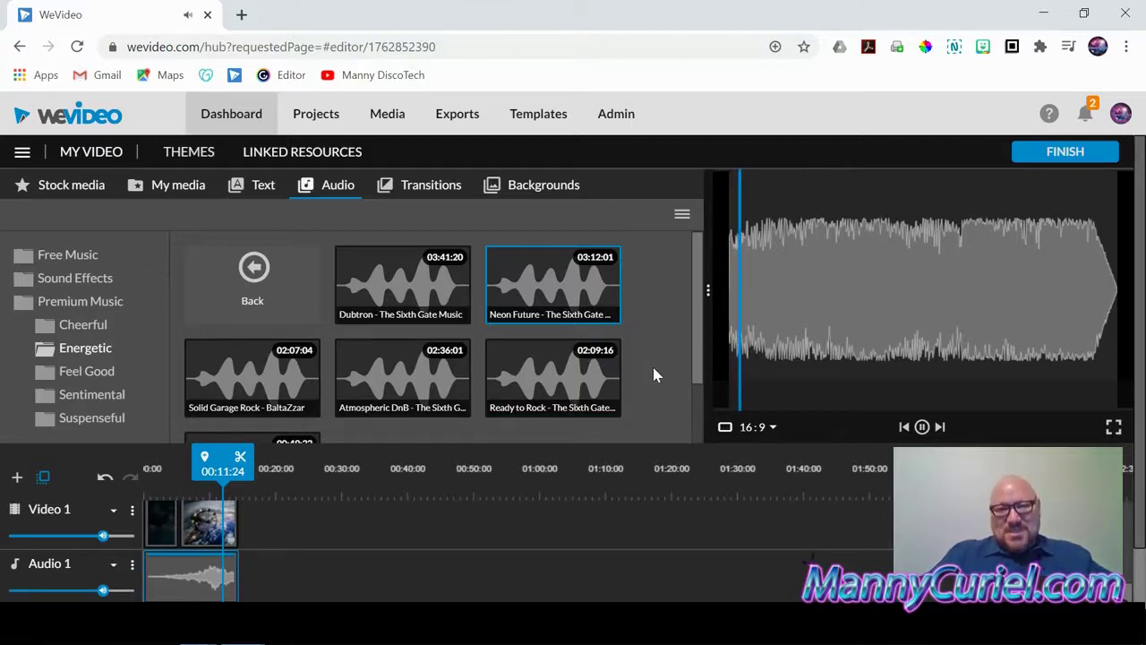
{"action": "left_click", "coordinate": [921, 427]}
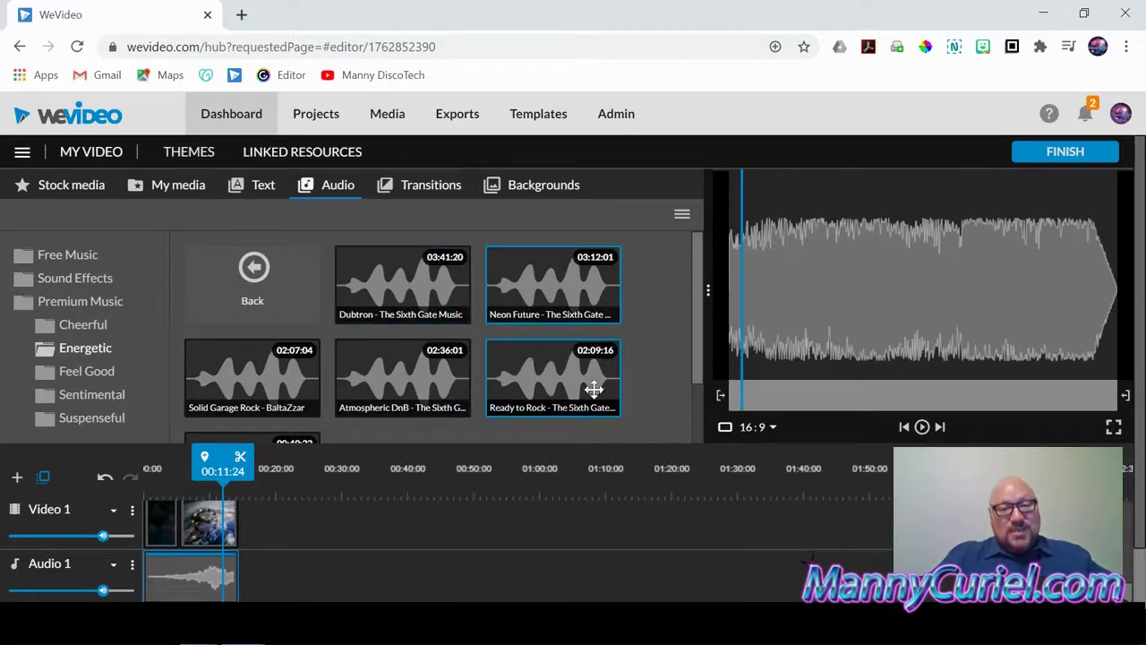
Add a new audio track to the timeline for background music
{"action": "scroll", "coordinate": [645, 386], "scroll_direction": "down", "scroll_amount": 1}
{"action": "scroll", "coordinate": [405, 507], "scroll_direction": "down", "scroll_amount": 1}
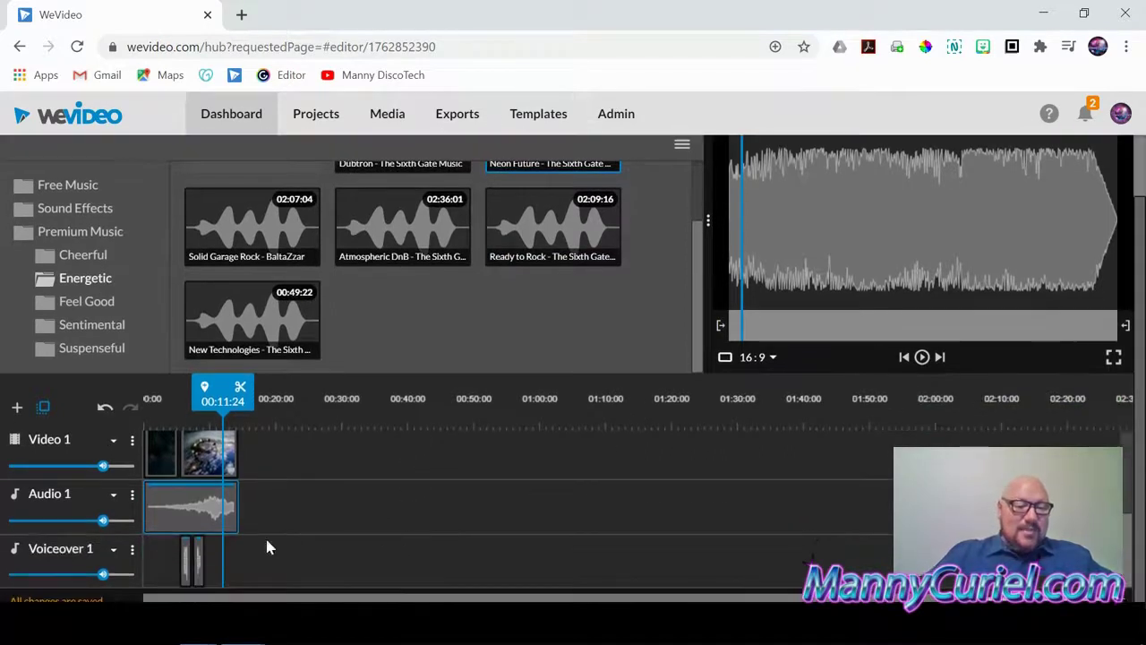
{"action": "scroll", "coordinate": [475, 466], "scroll_direction": "up", "scroll_amount": 3}
{"action": "scroll", "coordinate": [292, 333], "scroll_direction": "up", "scroll_amount": 1}
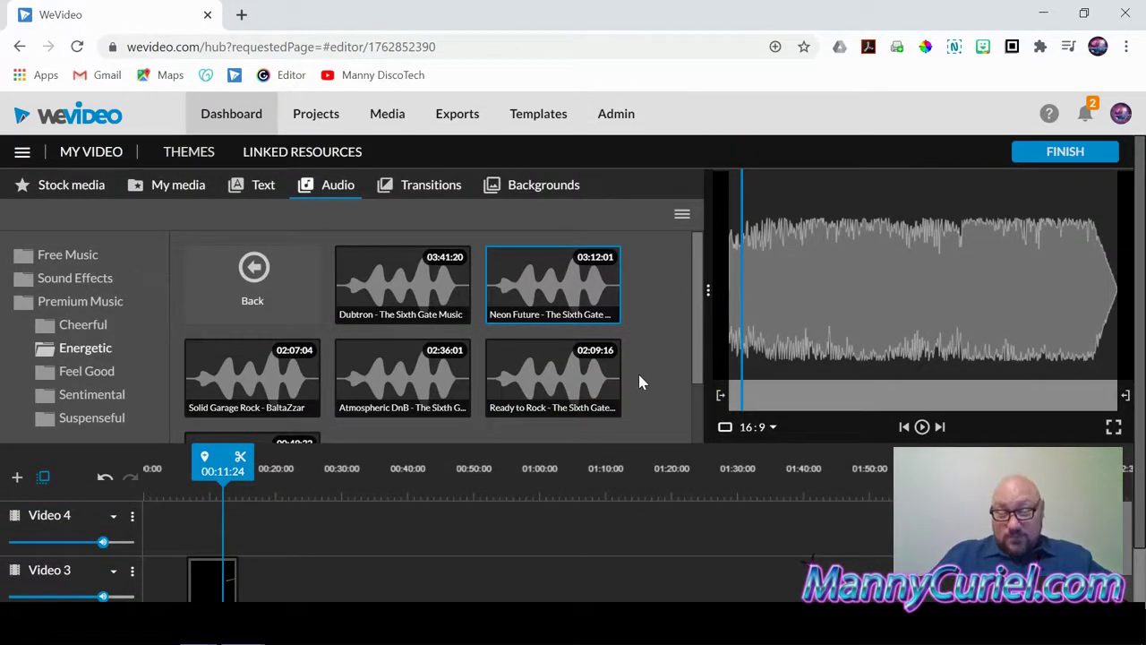
{"action": "scroll", "coordinate": [639, 394], "scroll_direction": "down", "scroll_amount": 1}
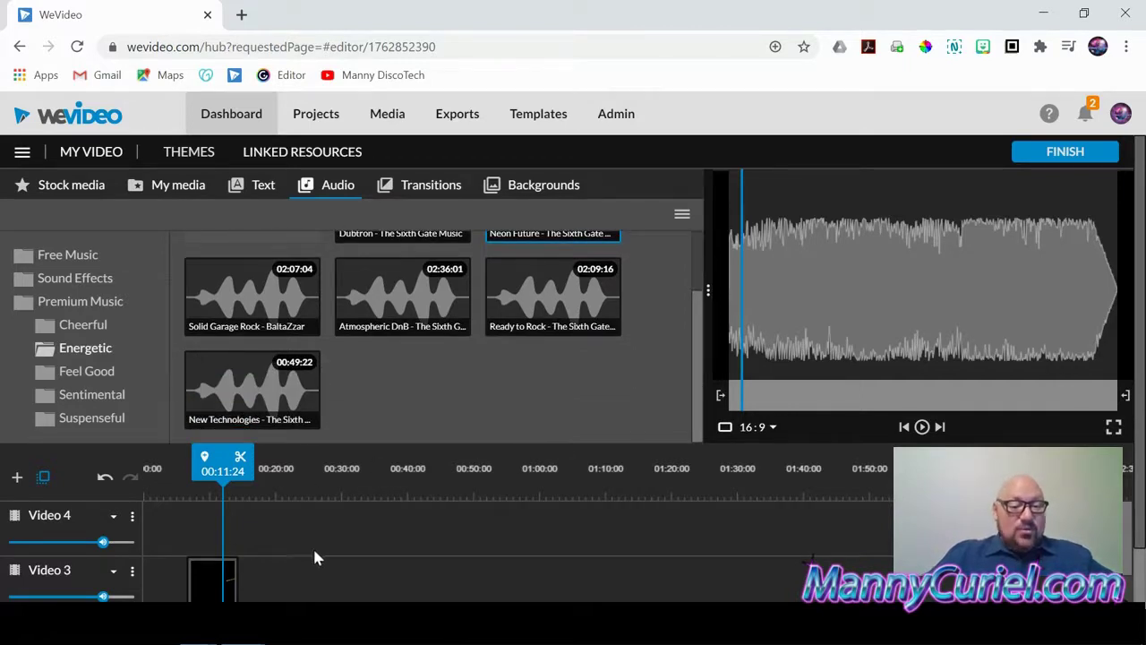
{"action": "scroll", "coordinate": [331, 555], "scroll_direction": "down", "scroll_amount": 2}
{"action": "scroll", "coordinate": [407, 567], "scroll_direction": "down", "scroll_amount": 2}
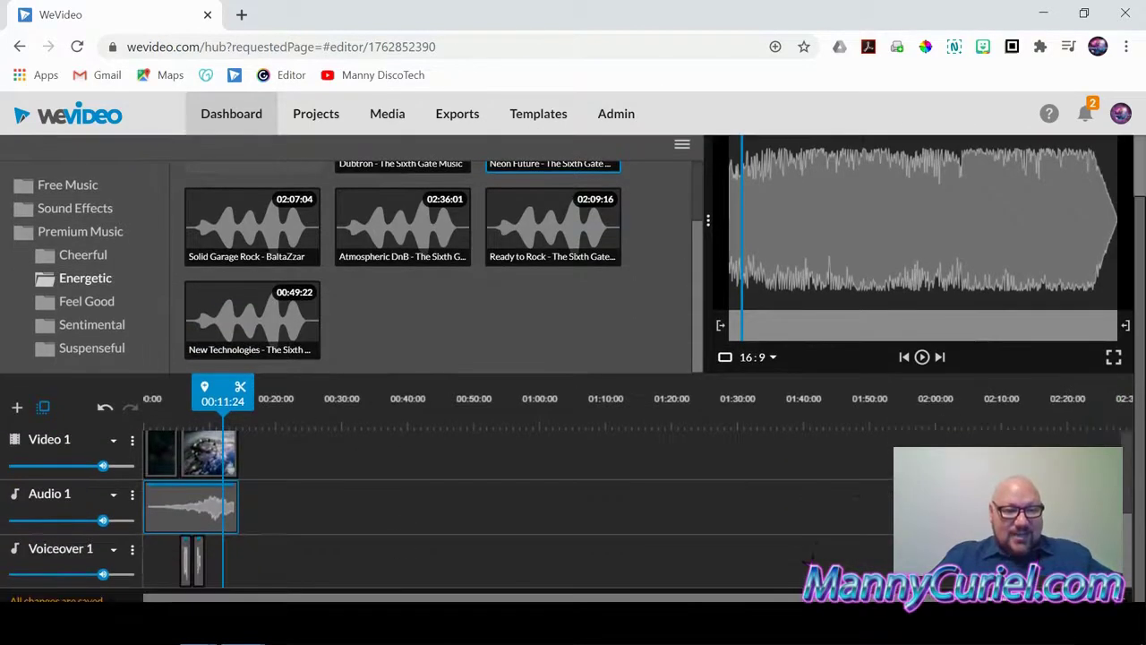
{"action": "left_click", "coordinate": [17, 410]}
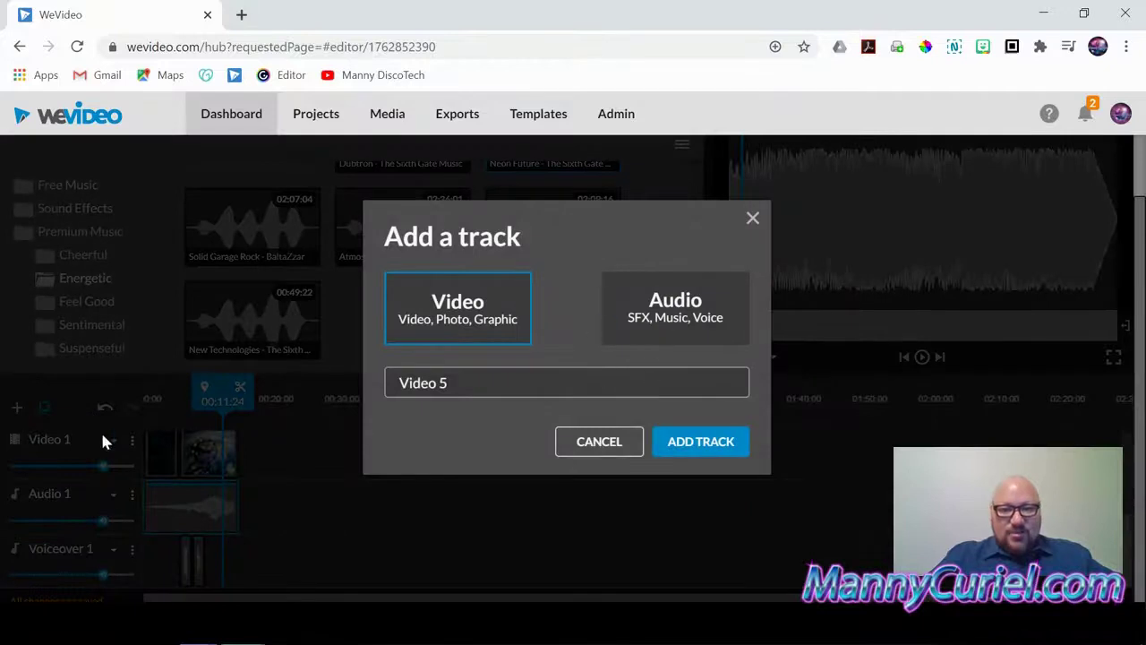
{"action": "left_click", "coordinate": [602, 444]}
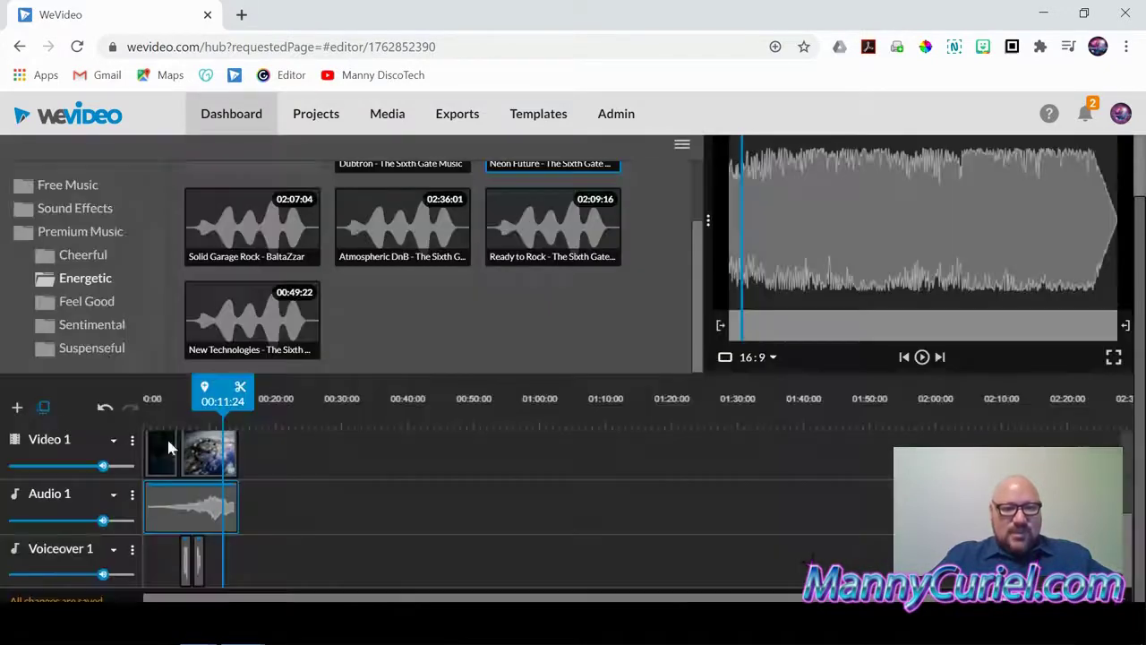
{"action": "left_click", "coordinate": [18, 409]}
{"action": "left_click", "coordinate": [719, 312]}
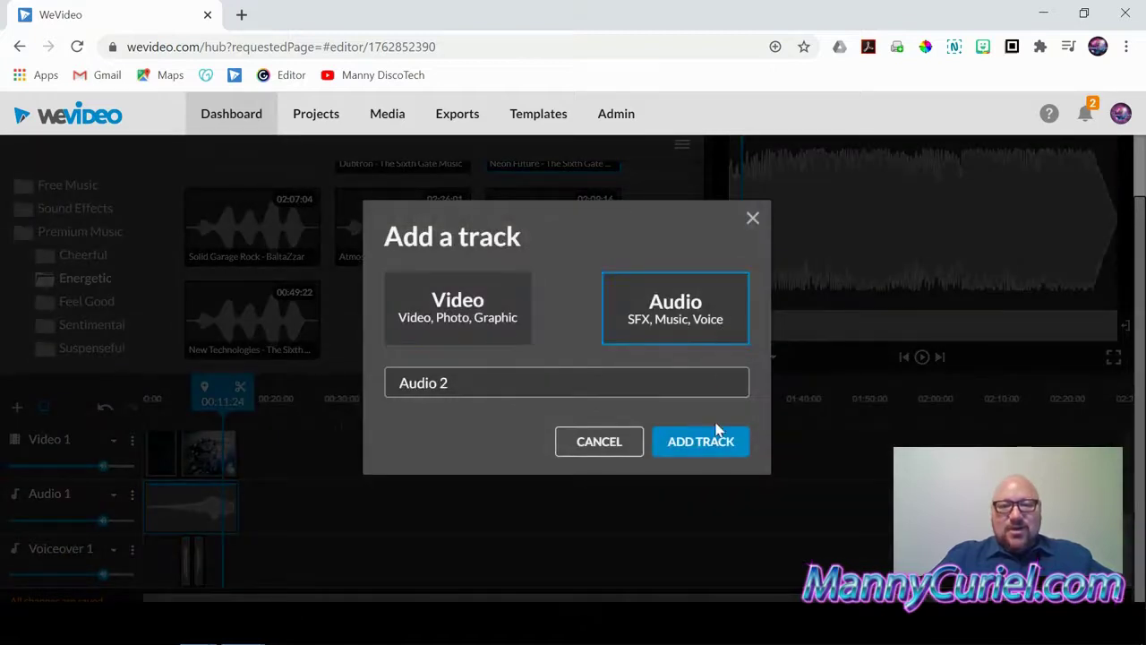
{"action": "left_click", "coordinate": [700, 441]}
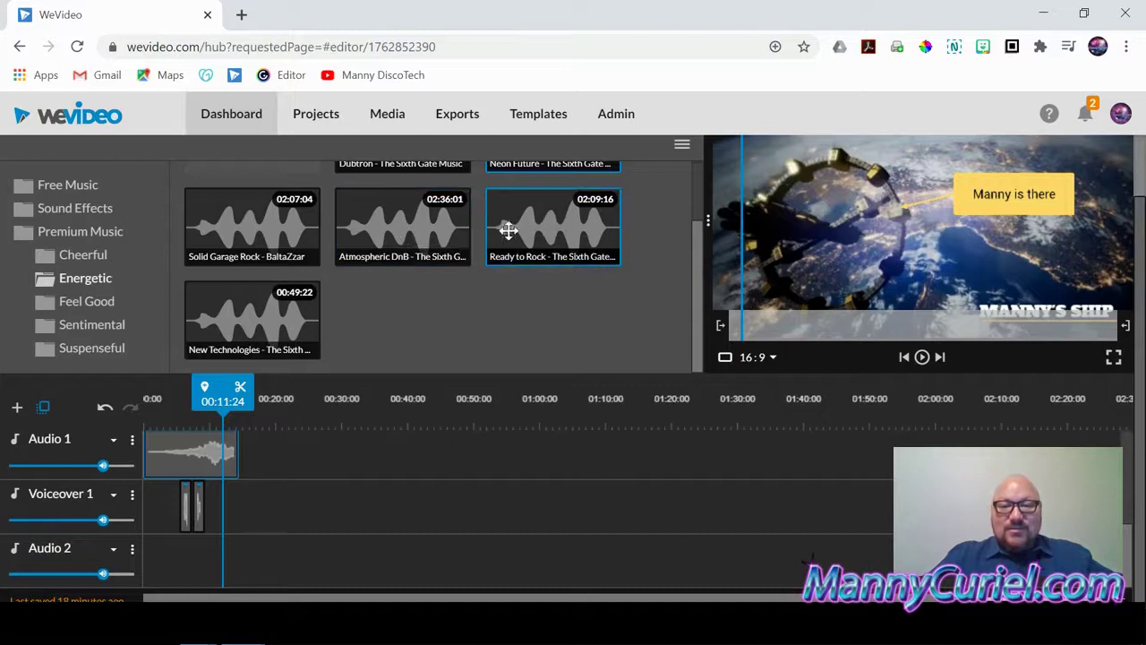
Place the "Ready to Rock" song at the start of the Audio 2 track and play the opening seconds
{"action": "left_click", "coordinate": [542, 229]}
{"action": "left_click_drag", "start_coordinate": [523, 320], "coordinate": [175, 566]}
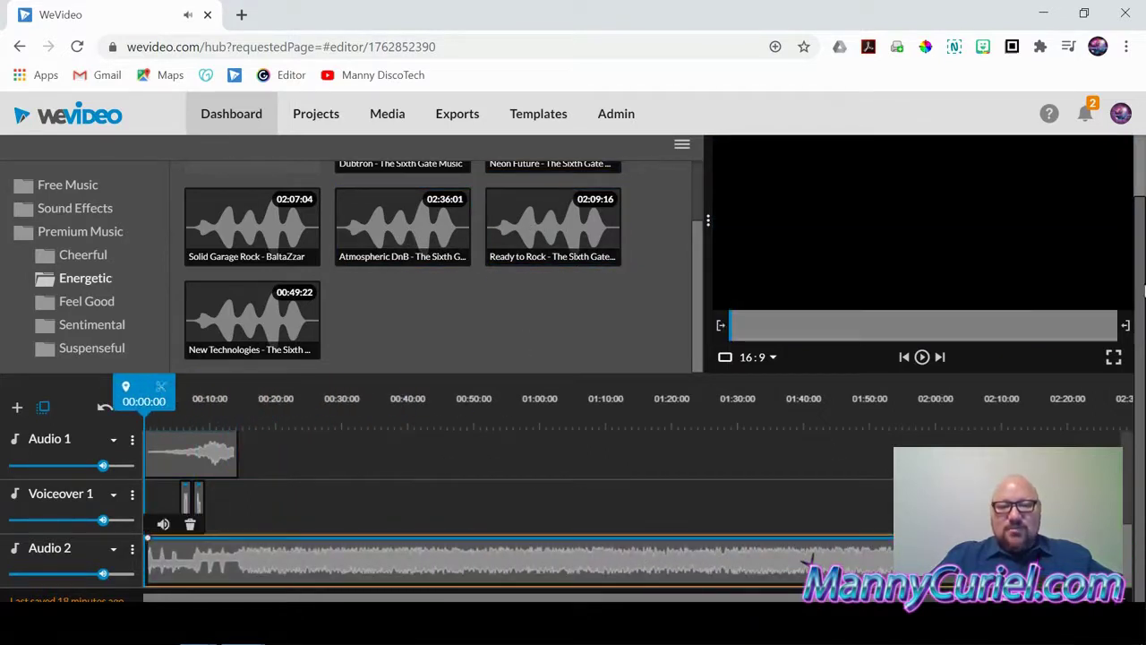
{"action": "left_click", "coordinate": [922, 358]}
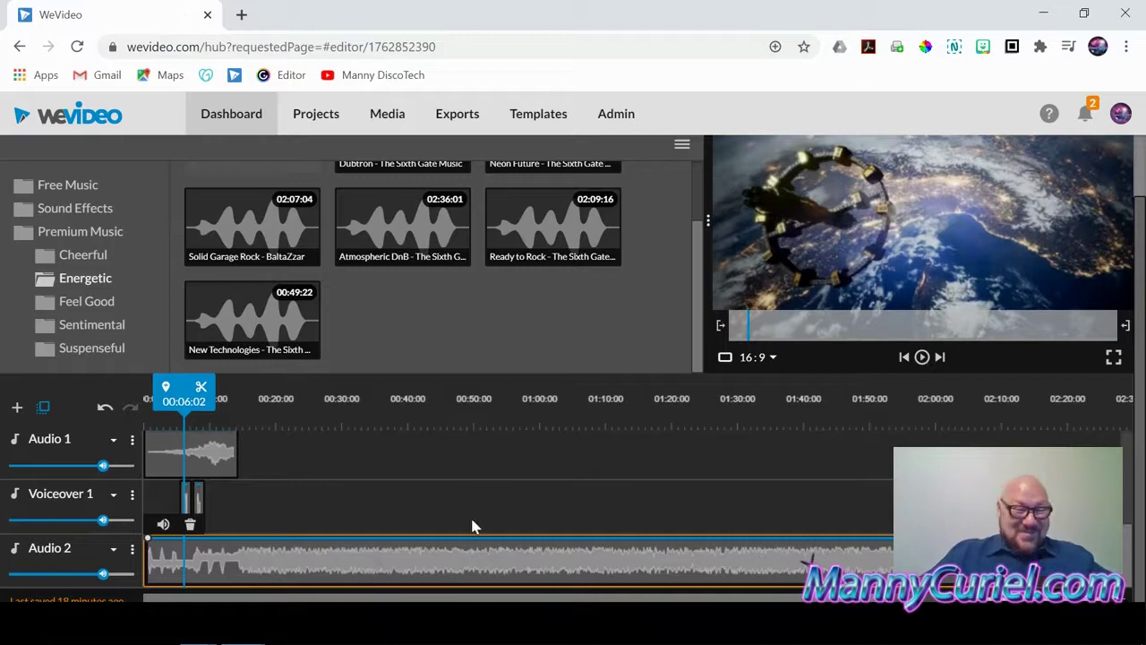
{"action": "scroll", "coordinate": [287, 569], "scroll_direction": "up", "scroll_amount": 1}
{"action": "scroll", "coordinate": [287, 569], "scroll_direction": "down", "scroll_amount": 1}
Shift the music clip on Audio 2 to start at 00:05:11 and play the mix from there
{"action": "left_click_drag", "start_coordinate": [280, 566], "coordinate": [362, 571]}
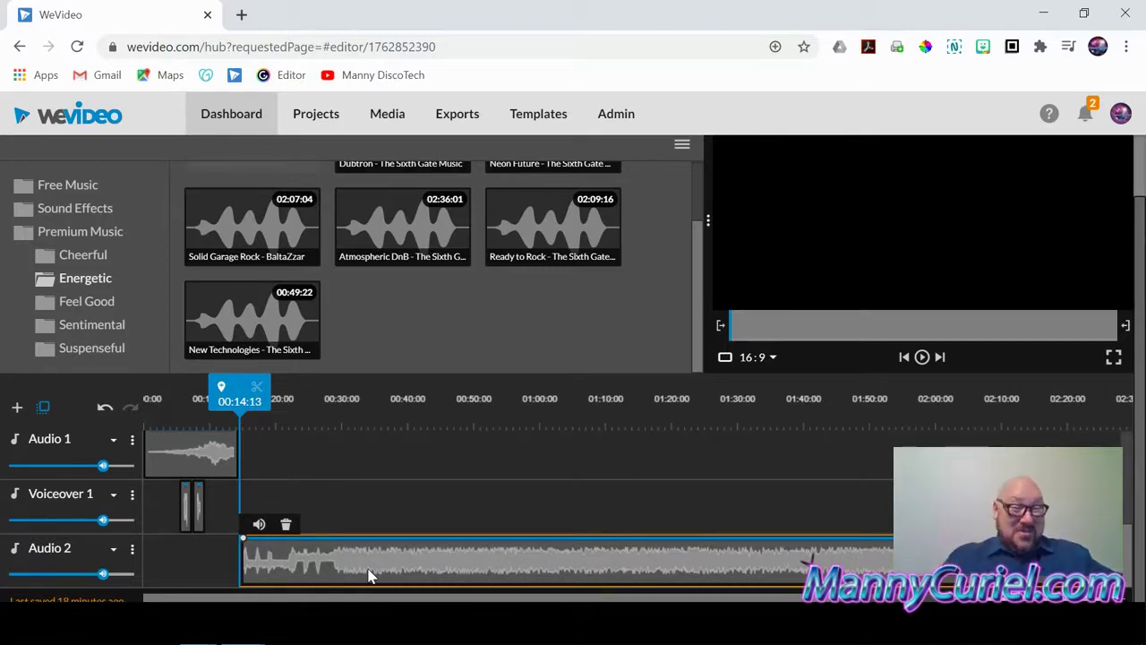
{"action": "left_click_drag", "start_coordinate": [363, 573], "coordinate": [294, 551]}
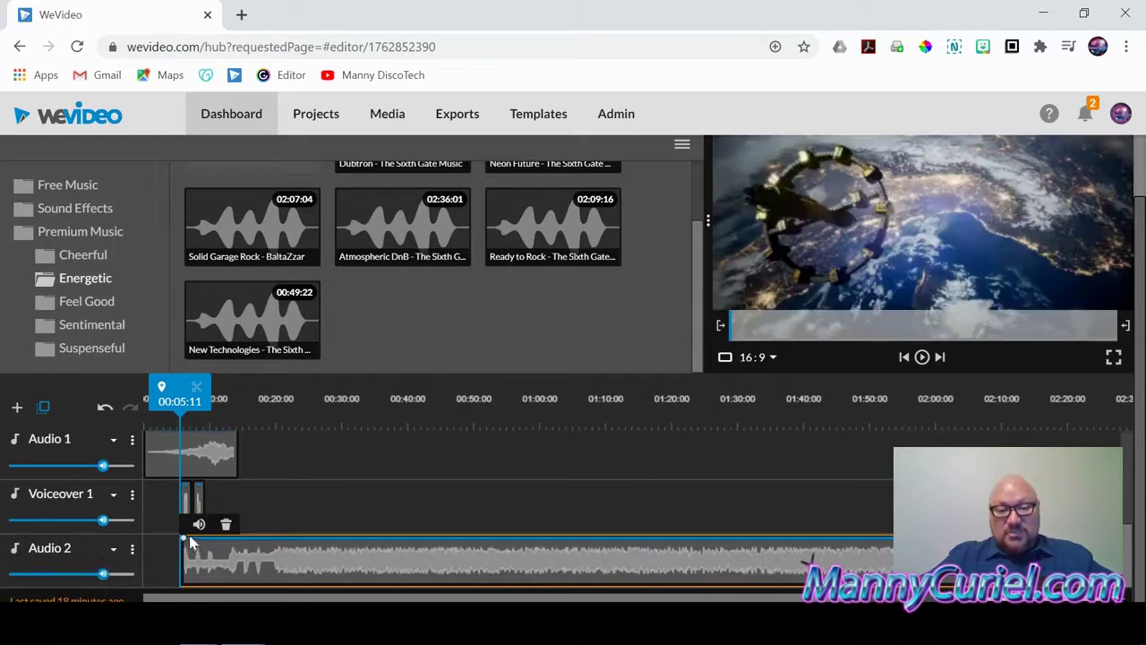
{"action": "left_click", "coordinate": [921, 357]}
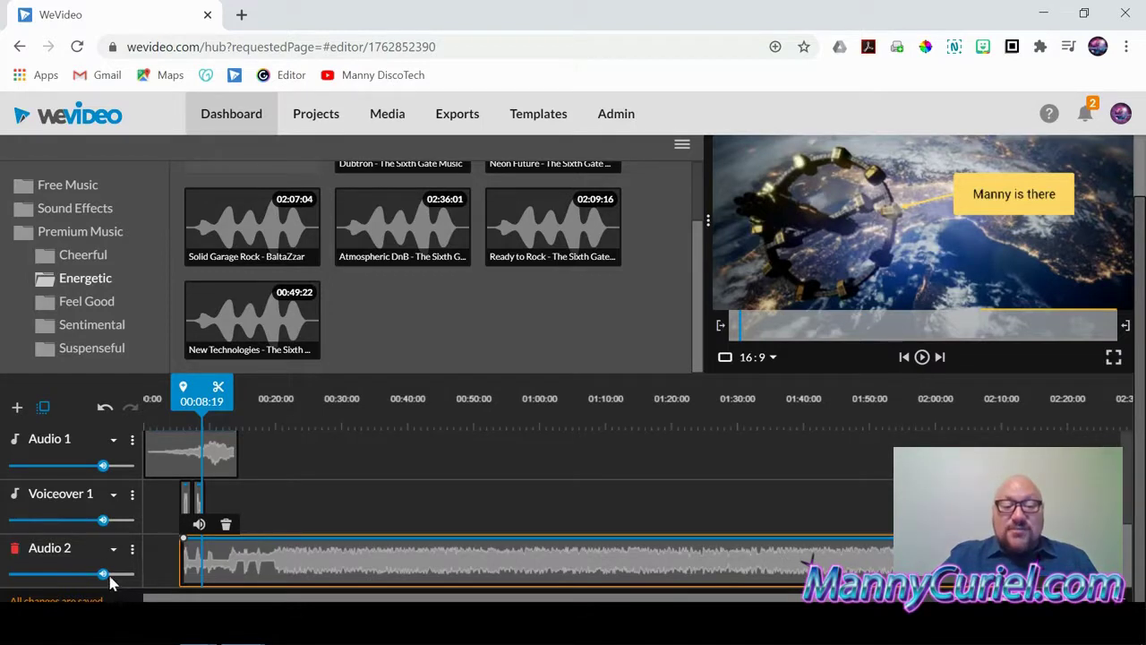
Turn the Audio 2 track's volume down to near its minimum and replay the voiceover section
{"action": "mouse_move", "coordinate": [104, 571]}
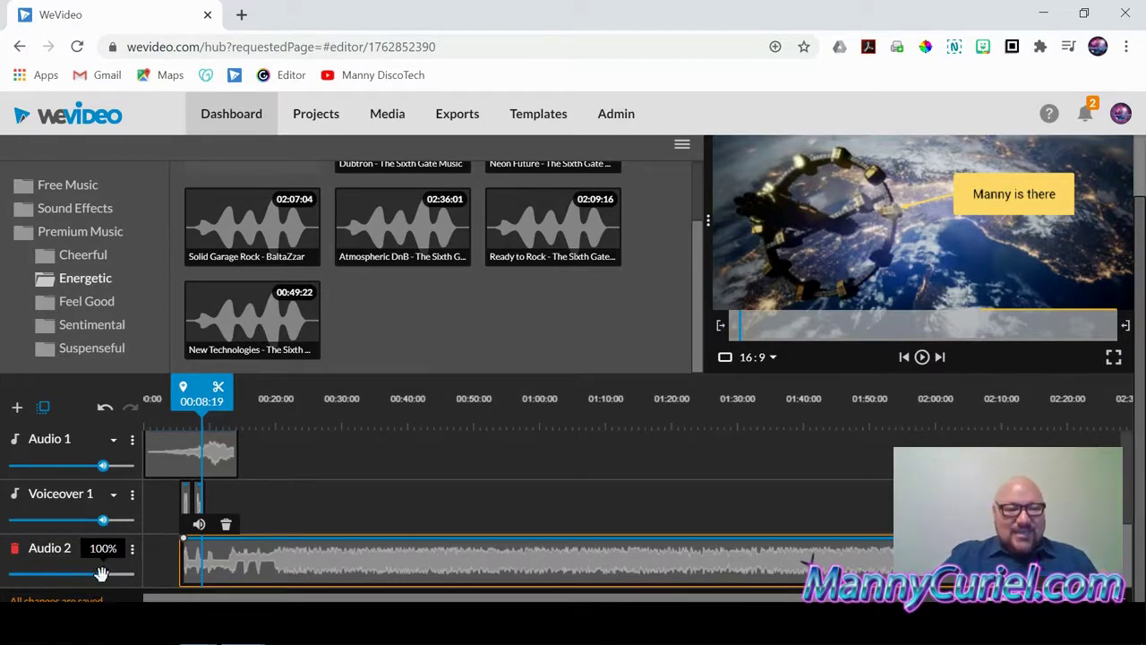
{"action": "left_click_drag", "start_coordinate": [102, 574], "coordinate": [14, 577]}
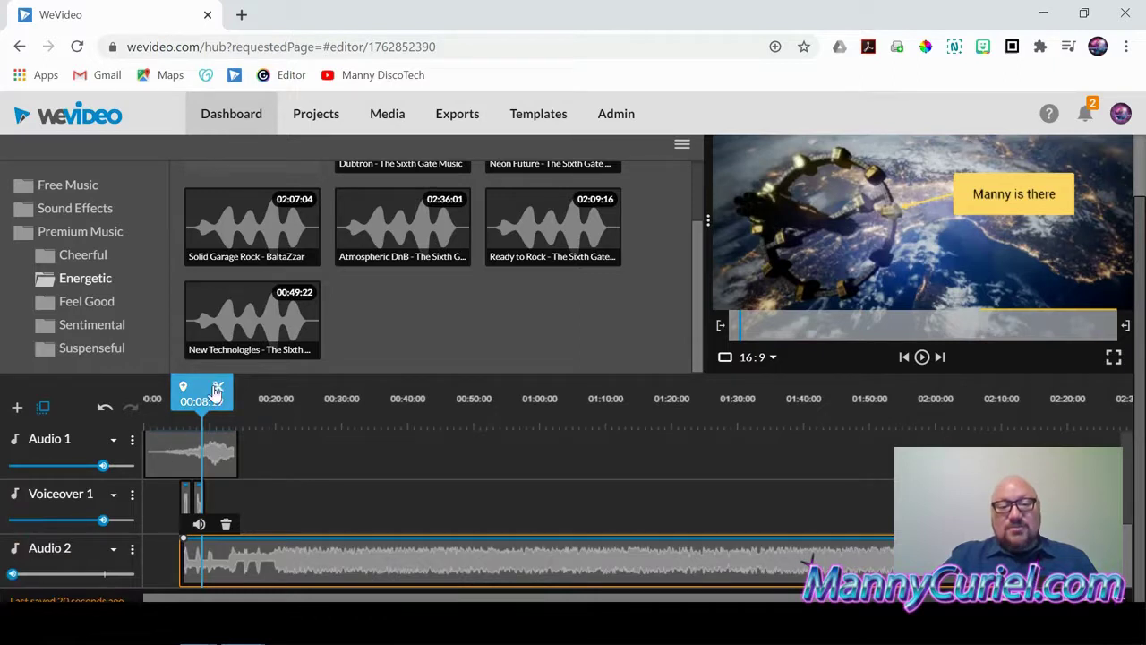
{"action": "mouse_move", "coordinate": [207, 391]}
{"action": "left_mouse_down"}
{"action": "mouse_move", "coordinate": [180, 394]}
{"action": "mouse_move", "coordinate": [191, 394]}
{"action": "left_mouse_up"}
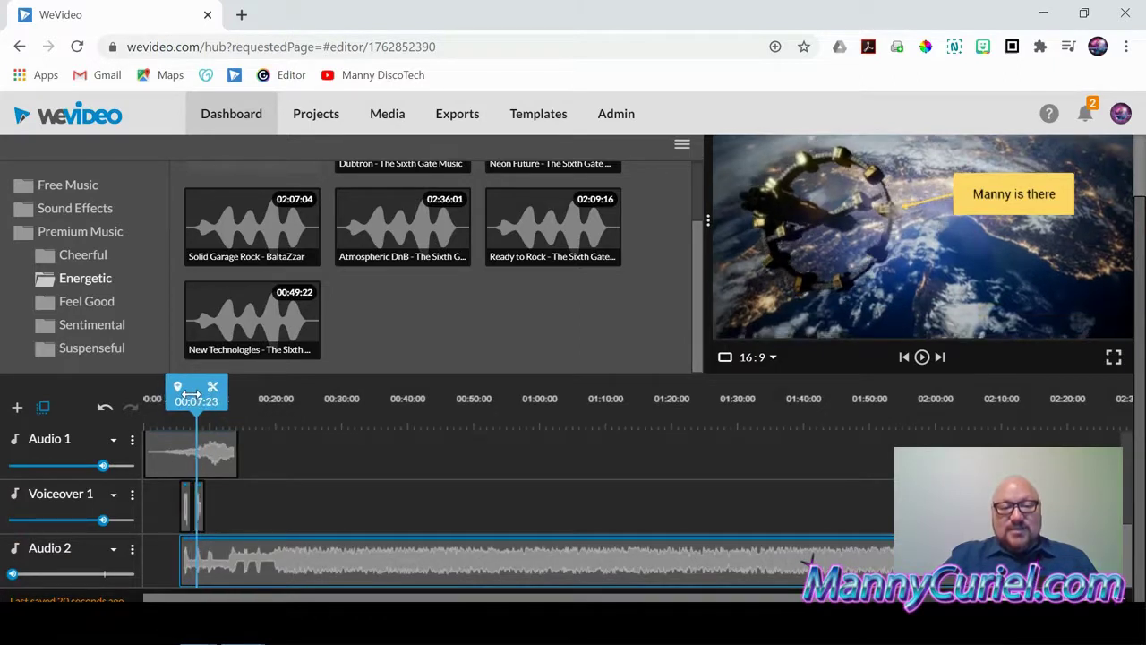
{"action": "left_click", "coordinate": [922, 358]}
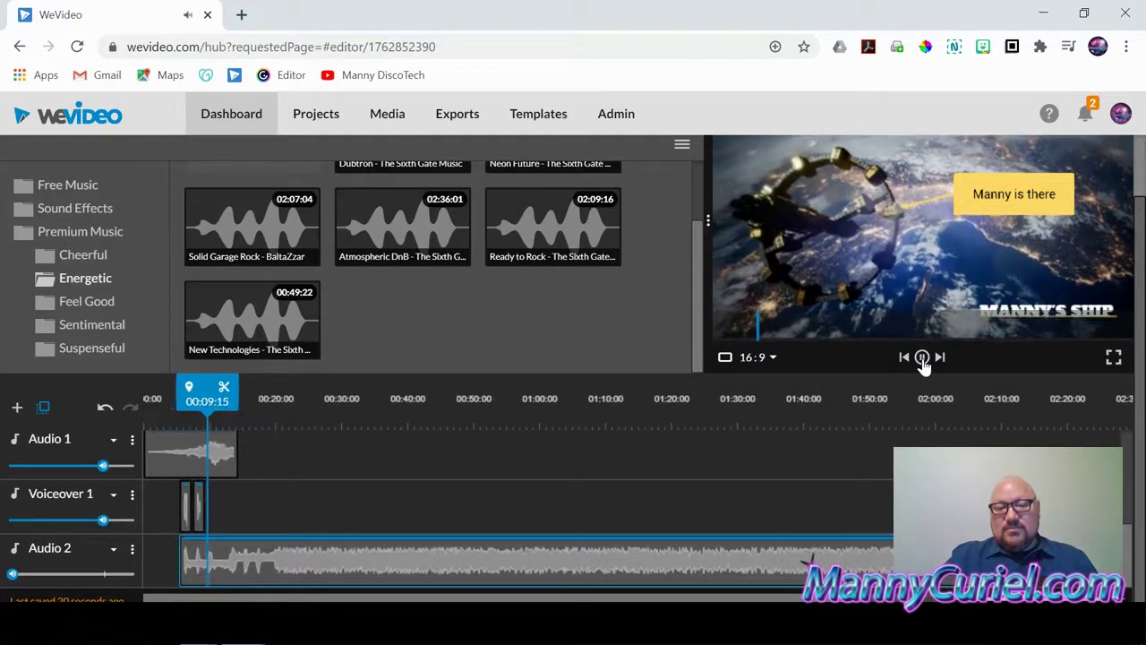
{"action": "left_click_drag", "start_coordinate": [208, 391], "coordinate": [191, 387]}
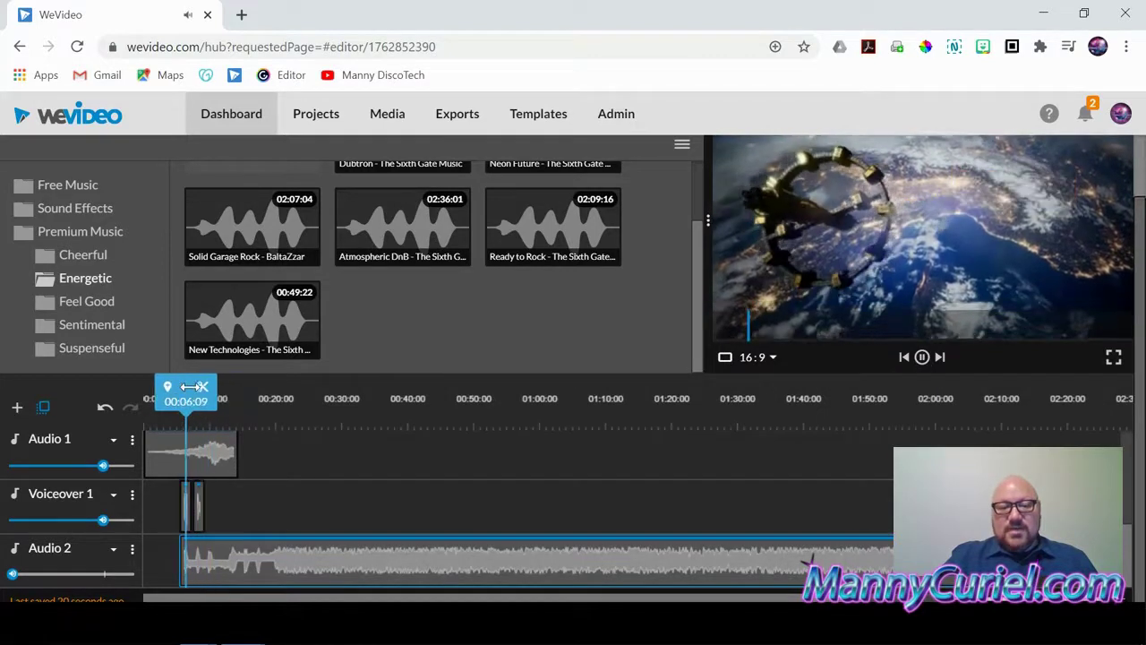
{"action": "left_click", "coordinate": [922, 358]}
Select the Audio 1 clip and play the timeline from 00:05:14 to check the voiceover against the music
{"action": "left_click", "coordinate": [218, 452]}
{"action": "left_click_drag", "start_coordinate": [367, 450], "coordinate": [211, 457]}
{"action": "left_click_drag", "start_coordinate": [152, 383], "coordinate": [188, 382]}
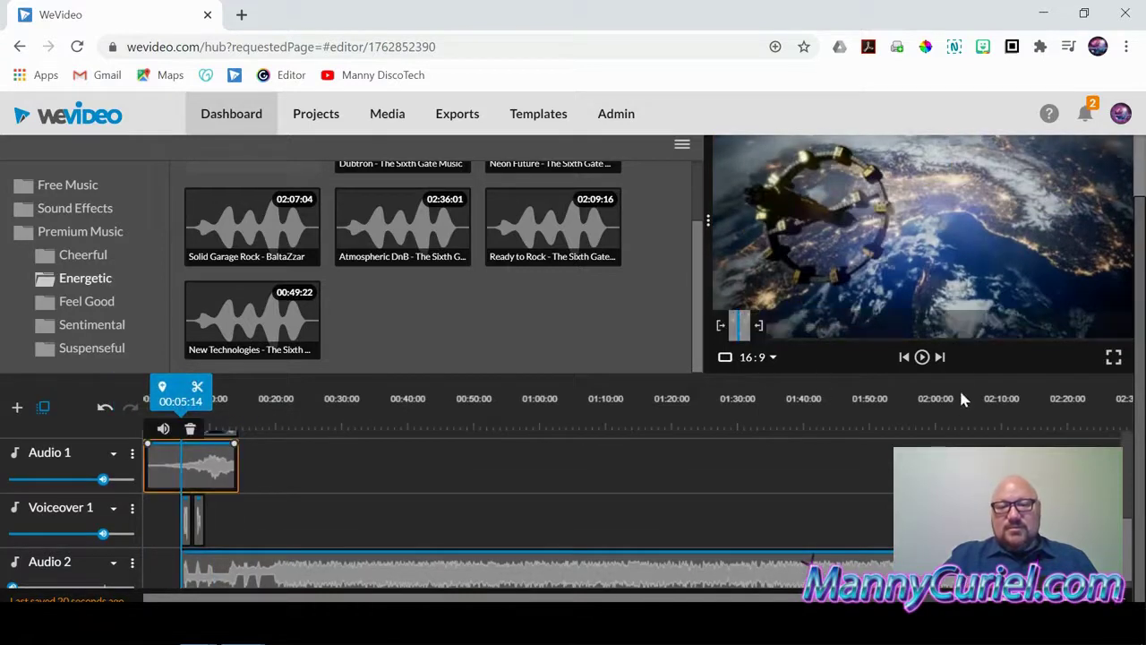
{"action": "left_click", "coordinate": [923, 359]}
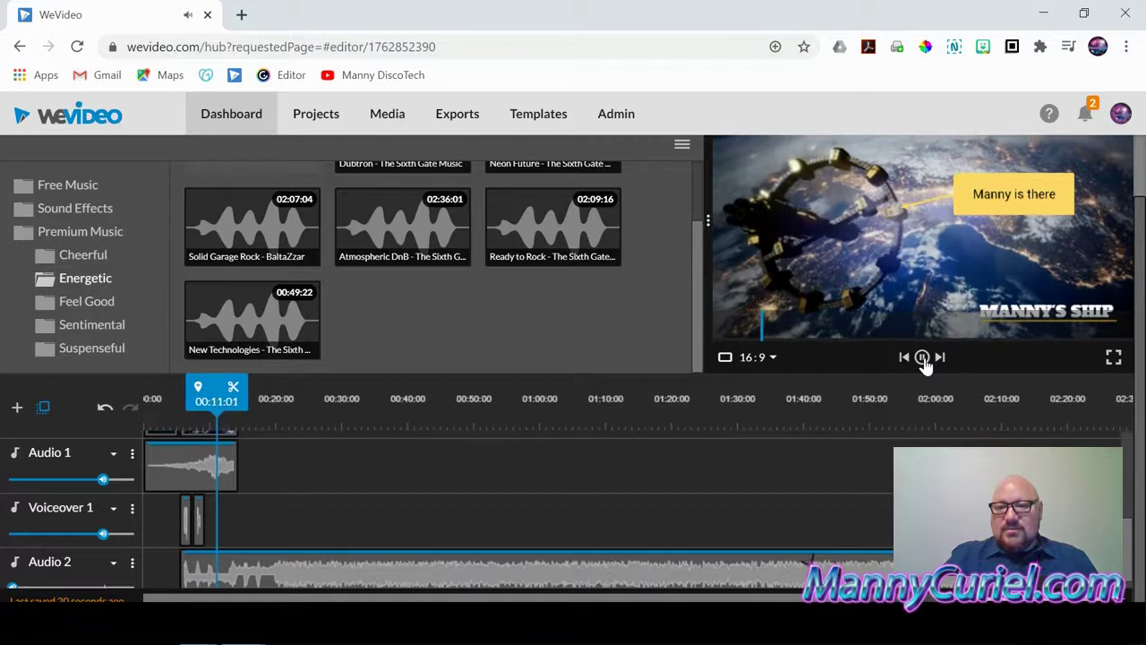
{"action": "left_click", "coordinate": [923, 359]}
Raise the Audio 2 track's volume slightly and replay the mix from 00:06:05 to about 11 seconds
{"action": "scroll", "coordinate": [313, 533], "scroll_direction": "down", "scroll_amount": 1}
{"action": "left_click_drag", "start_coordinate": [13, 573], "coordinate": [23, 573]}
{"action": "left_click_drag", "start_coordinate": [217, 401], "coordinate": [185, 400]}
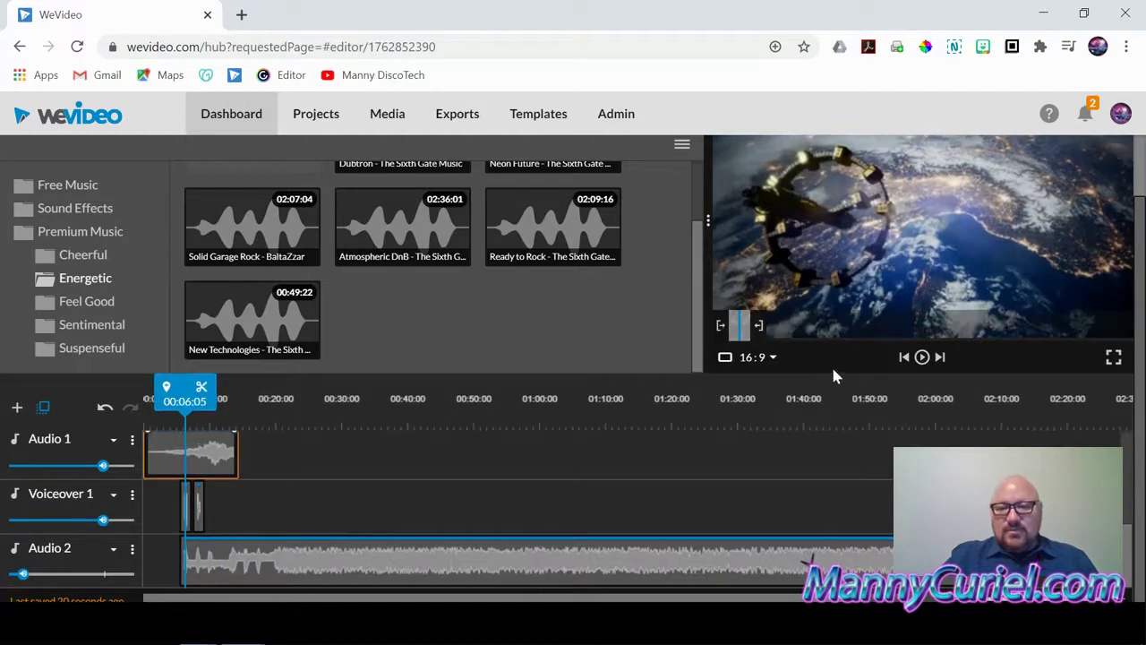
{"action": "left_click", "coordinate": [922, 359]}
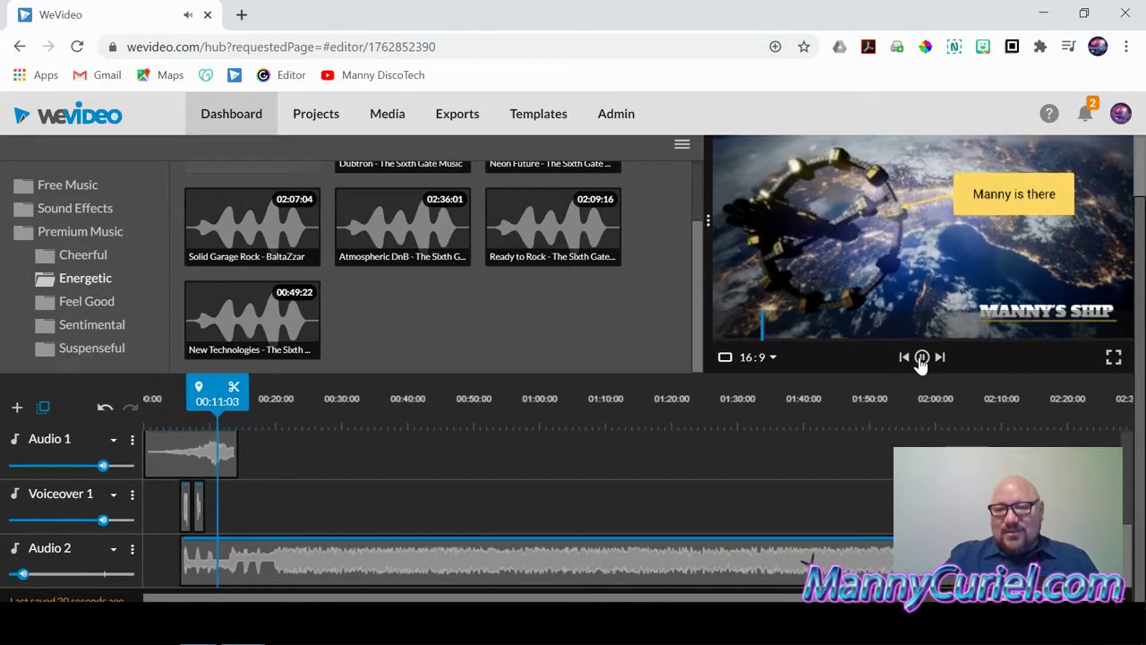
{"action": "left_click", "coordinate": [921, 359]}
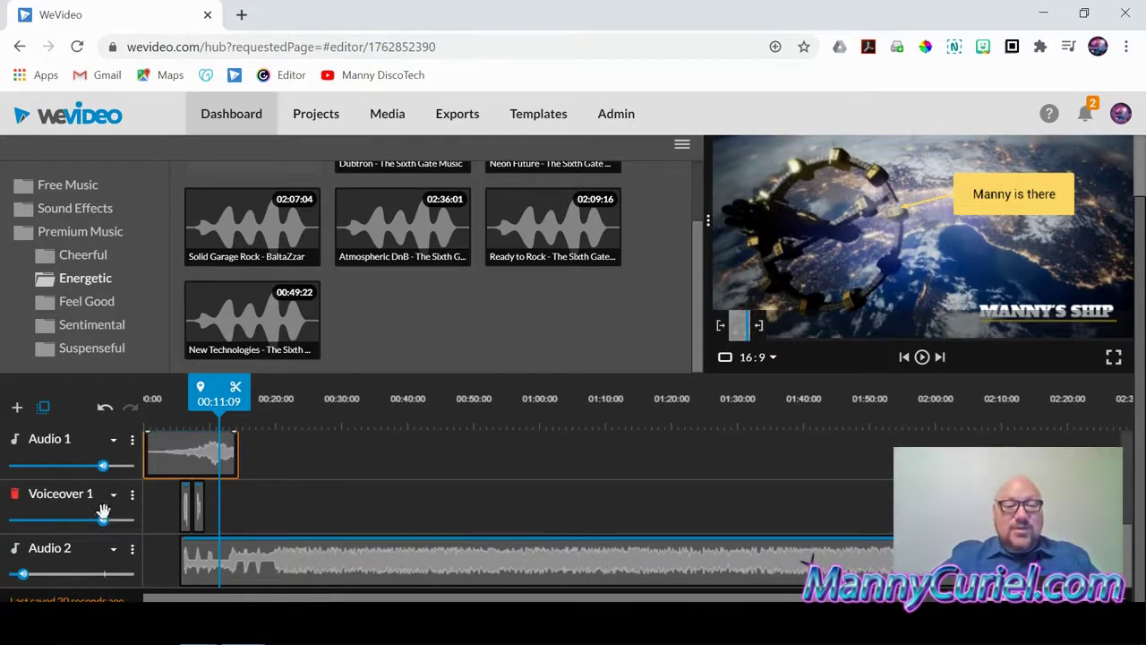
Try boosting the Voiceover 1 track's volume to 500%, and return it to its original level
{"action": "mouse_move", "coordinate": [98, 520]}
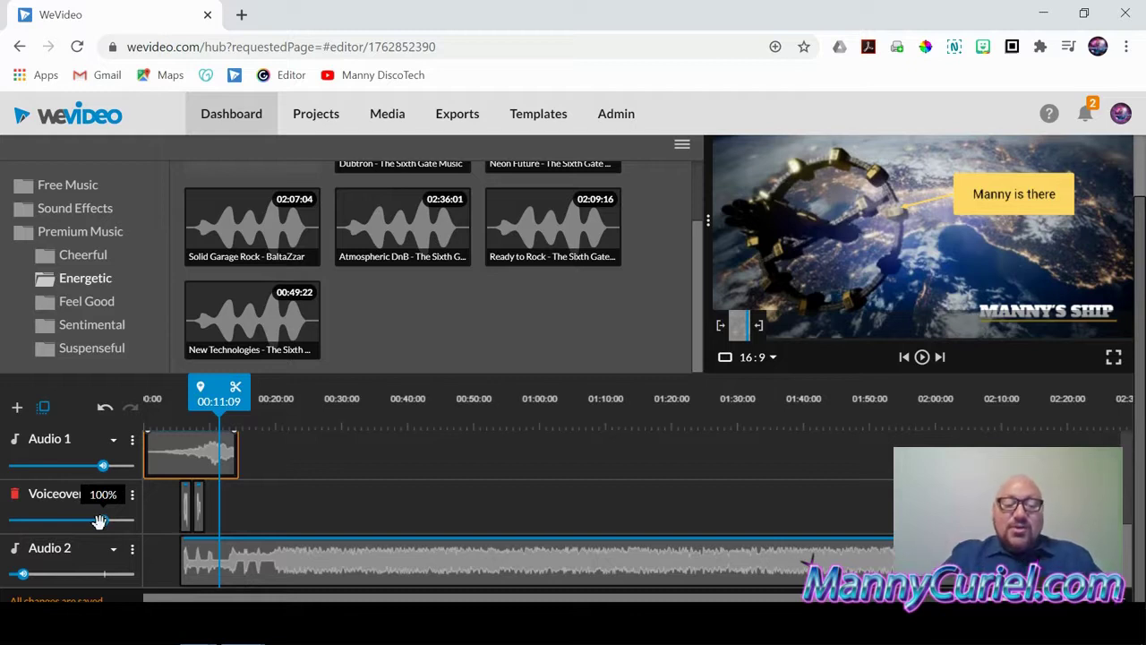
{"action": "left_click_drag", "start_coordinate": [105, 522], "coordinate": [132, 522]}
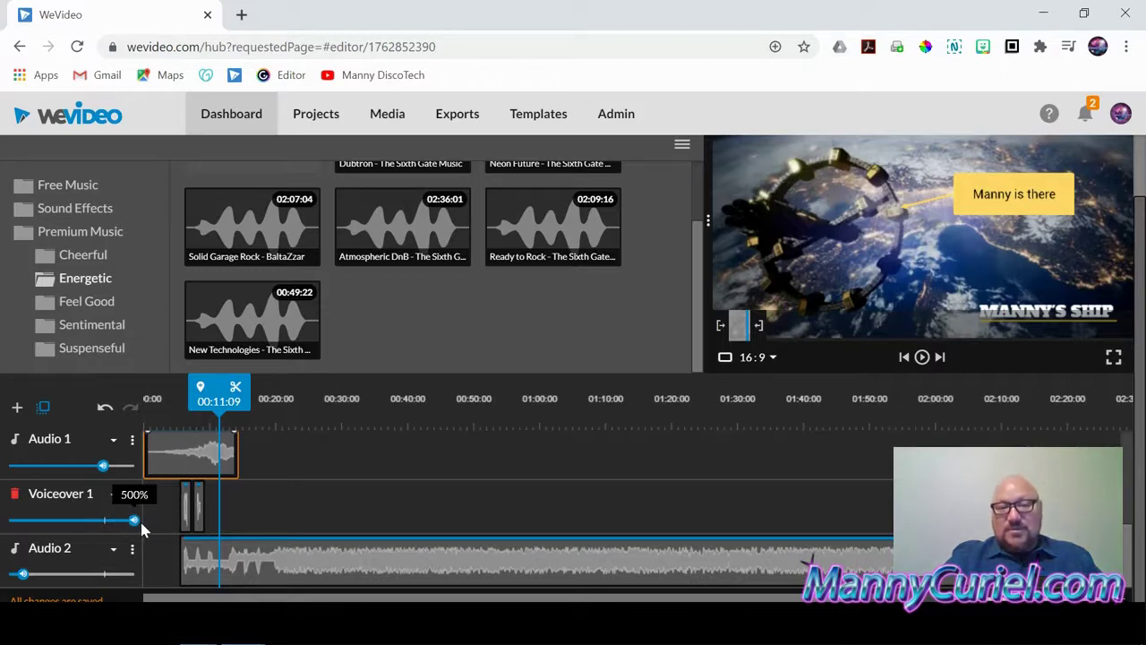
{"action": "left_click_drag", "start_coordinate": [140, 523], "coordinate": [106, 523]}
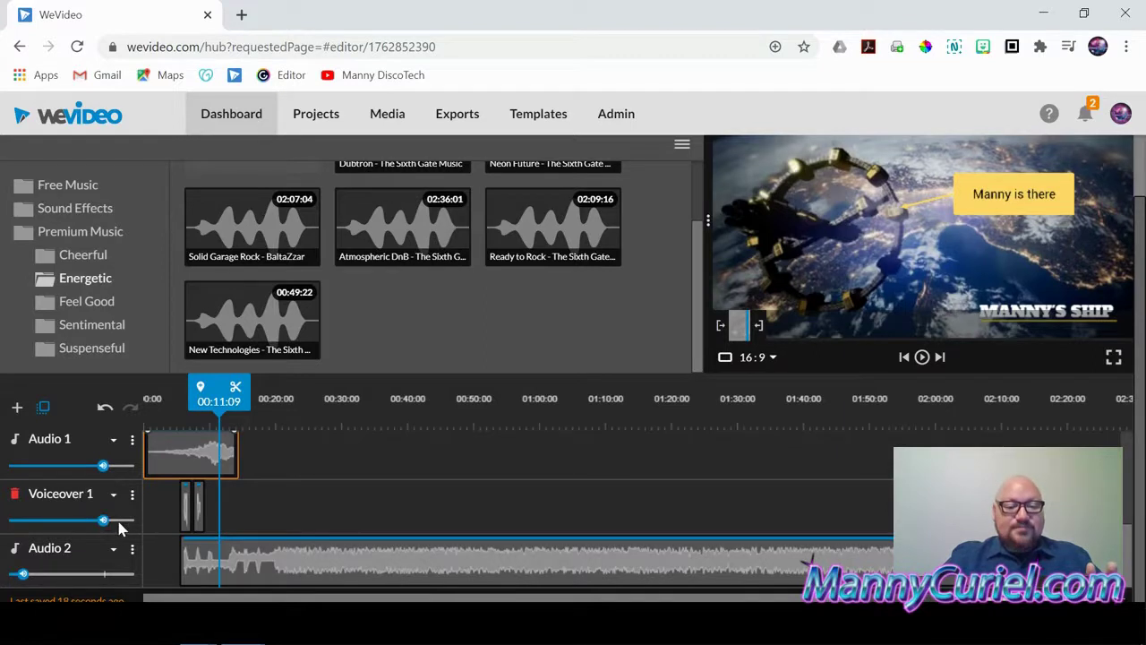
Add volume keyframes to the Audio 2 clip: 100% at its start and about 00:14, and a much lower one at about 00:18
{"action": "left_click", "coordinate": [323, 571]}
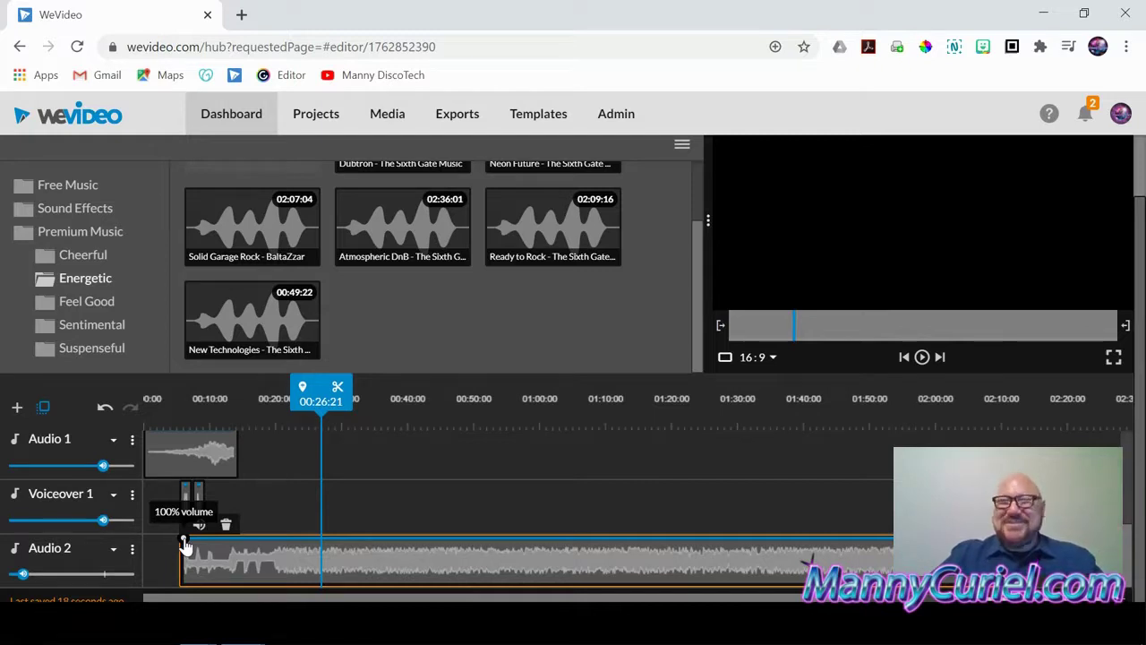
{"action": "mouse_move", "coordinate": [183, 542]}
{"action": "left_mouse_down"}
{"action": "mouse_move", "coordinate": [180, 581]}
{"action": "mouse_move", "coordinate": [181, 543]}
{"action": "left_mouse_up"}
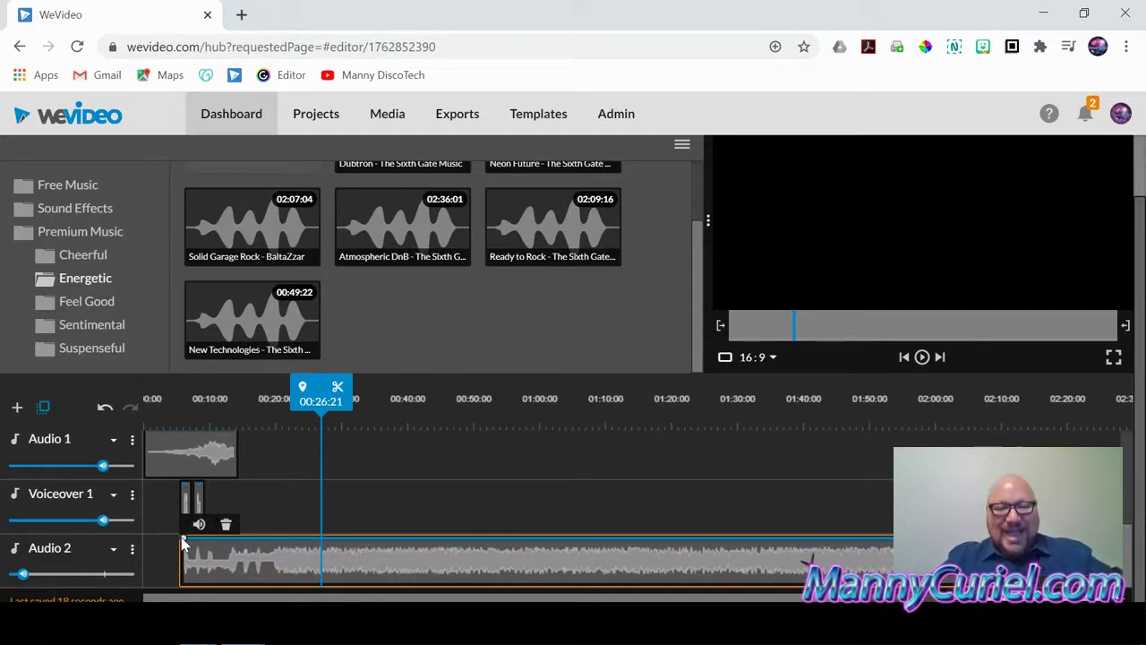
{"action": "left_click", "coordinate": [240, 539]}
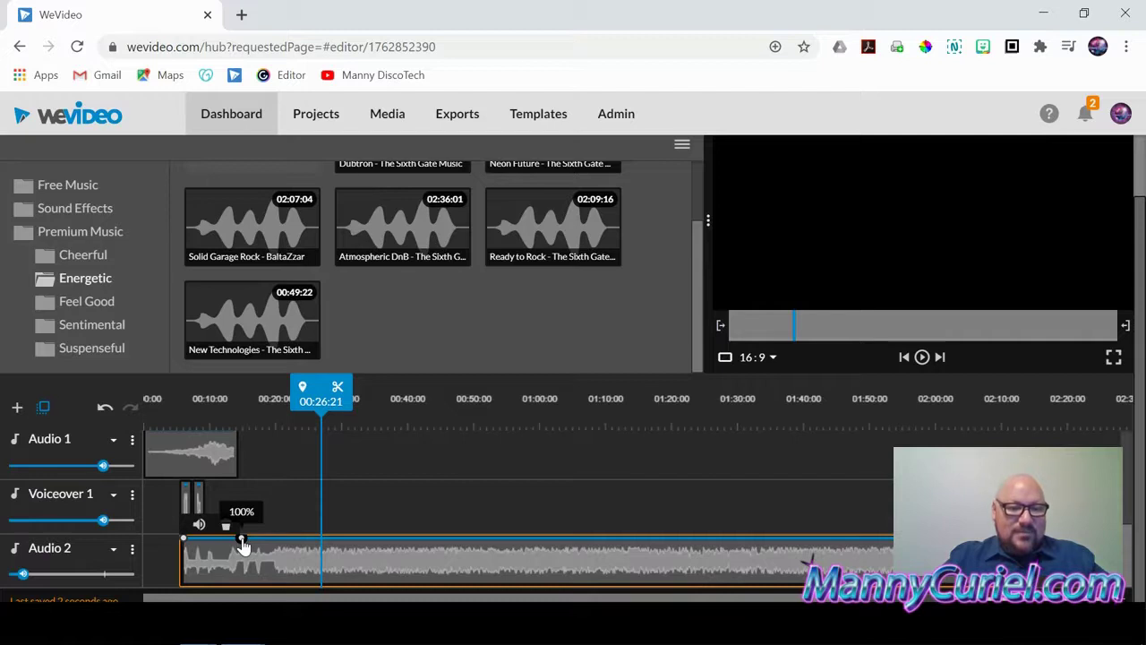
{"action": "left_click_drag", "start_coordinate": [240, 539], "coordinate": [233, 539]}
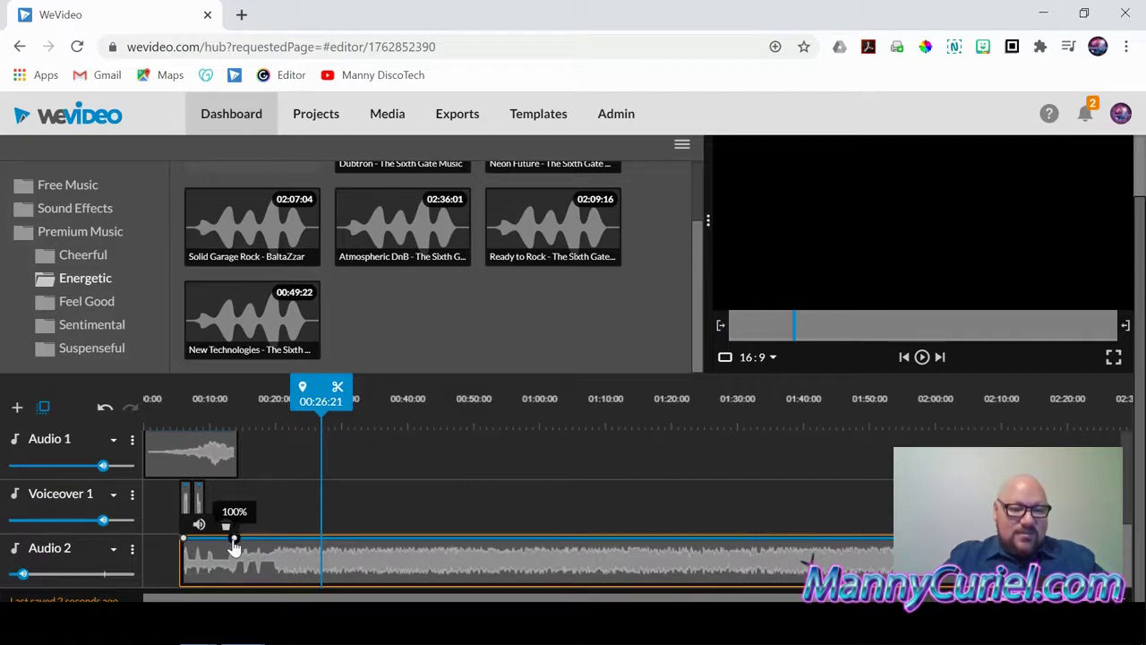
{"action": "left_click", "coordinate": [251, 541]}
{"action": "left_click_drag", "start_coordinate": [251, 541], "coordinate": [260, 568]}
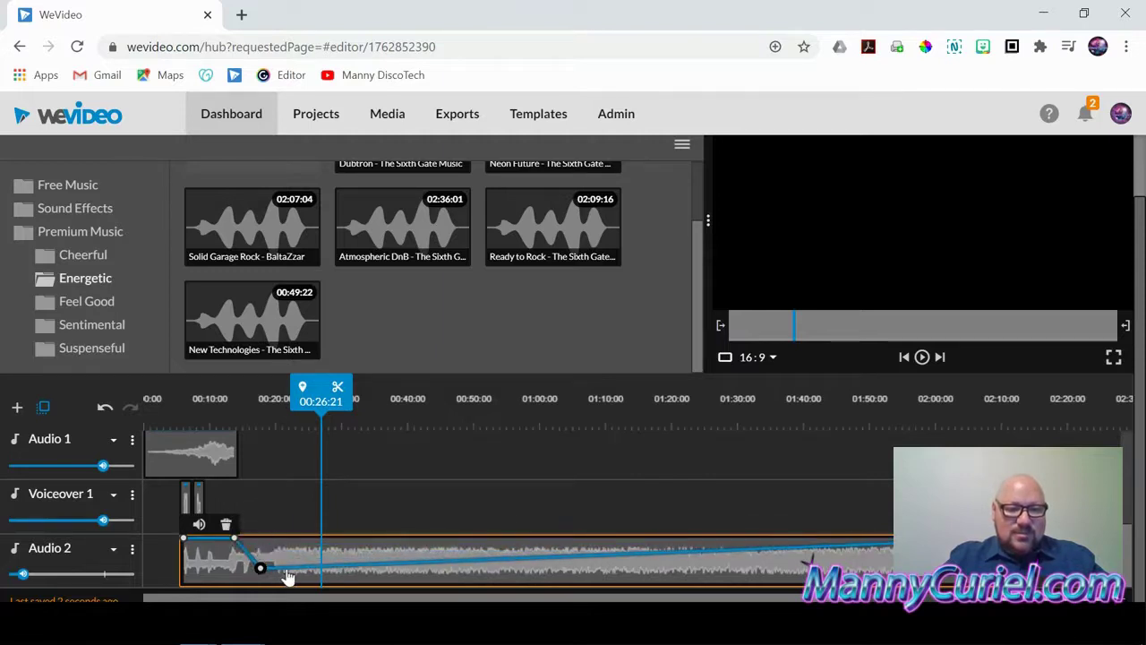
Extend the Audio 2 clip's low volume to about 00:26 with a keyframe, and add higher keyframes at about 00:58 and 01:24
{"action": "left_click", "coordinate": [323, 577]}
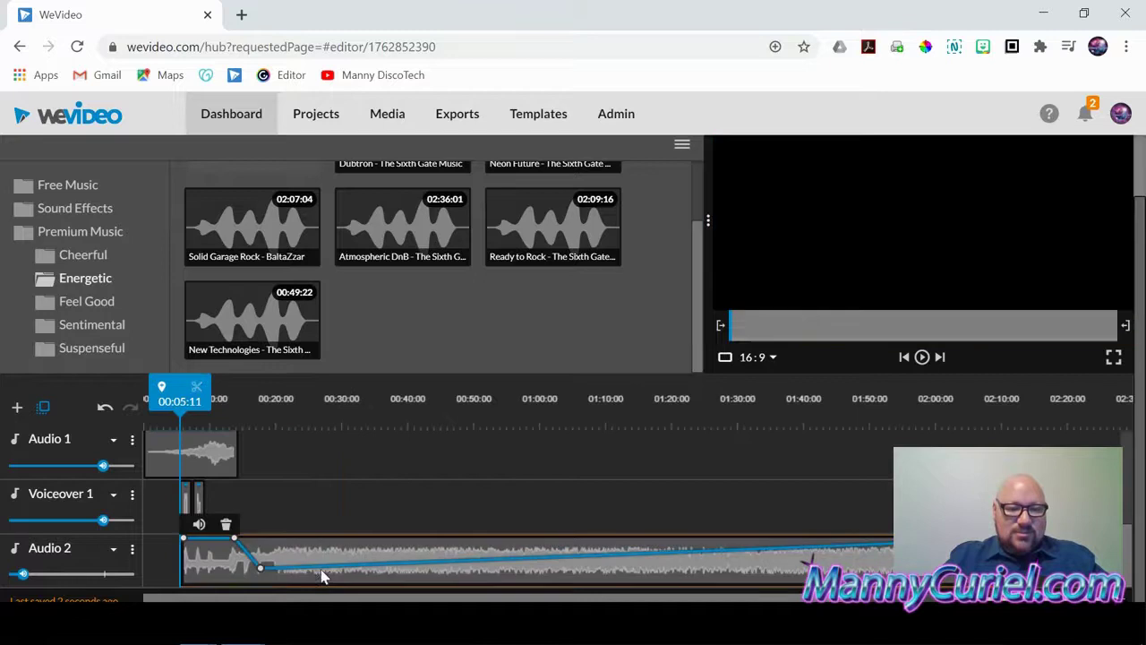
{"action": "left_click_drag", "start_coordinate": [314, 571], "coordinate": [314, 570]}
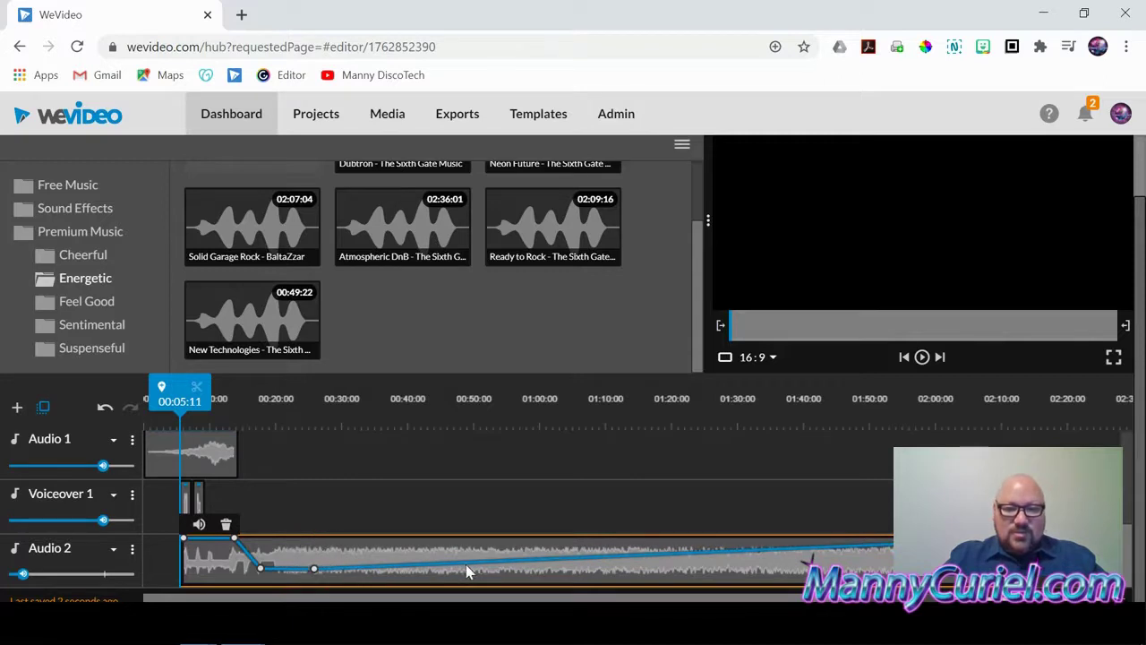
{"action": "left_click_drag", "start_coordinate": [532, 567], "coordinate": [526, 547]}
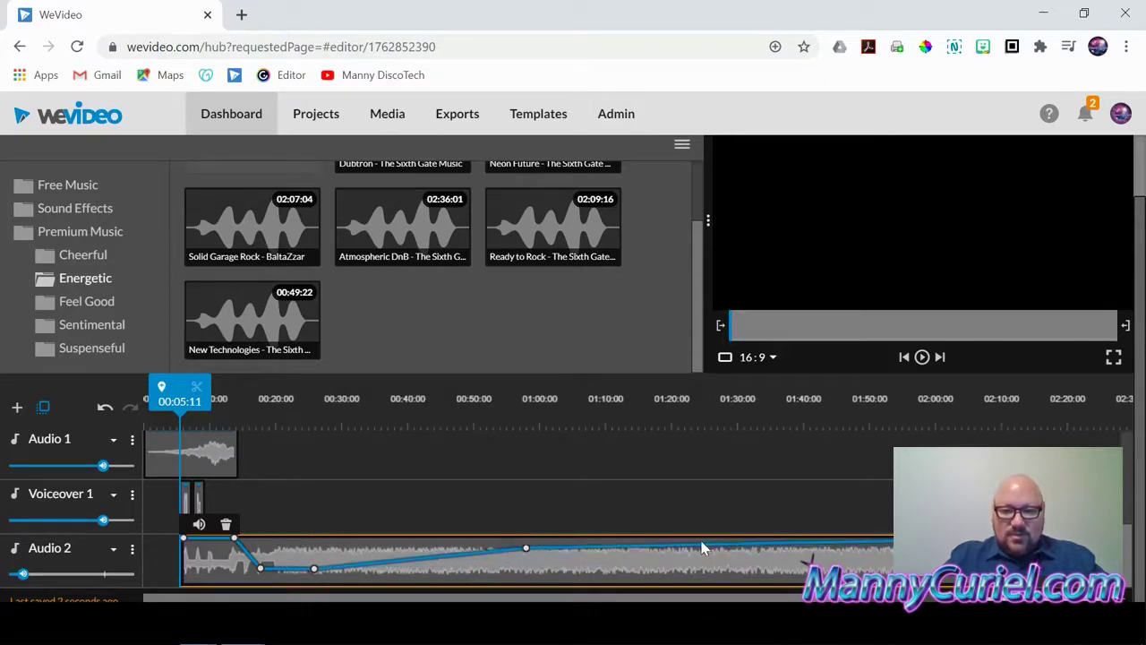
{"action": "left_click", "coordinate": [700, 544]}
{"action": "left_click_drag", "start_coordinate": [700, 548], "coordinate": [698, 552]}
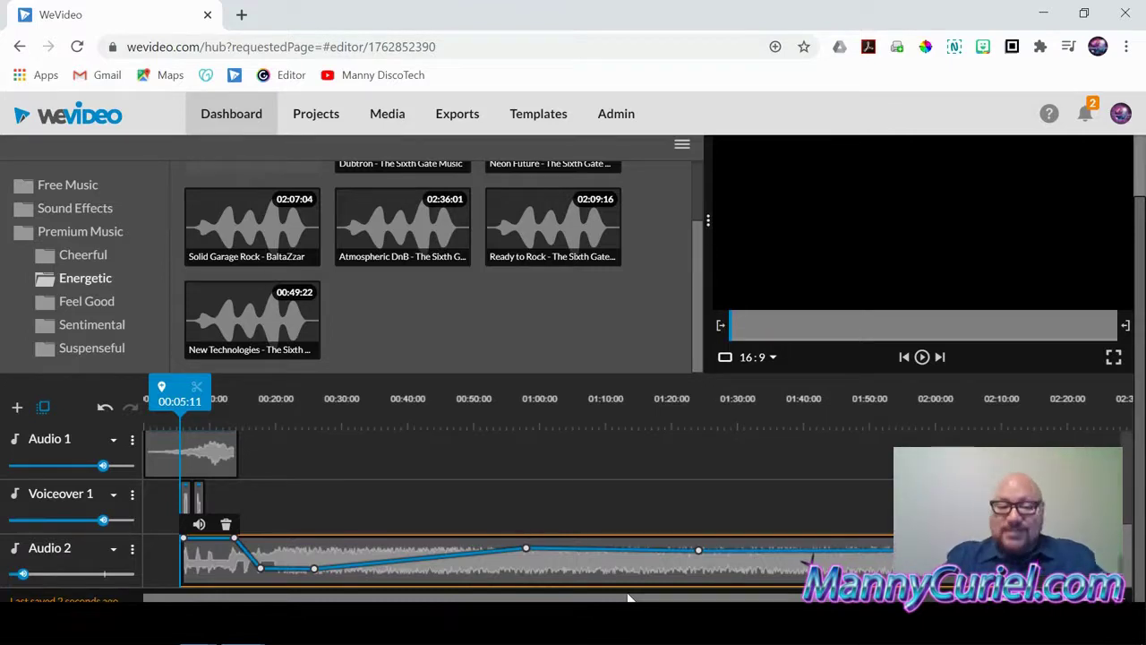
Check the Audio 2 clip's volume and fade settings, and delete that clip from the timeline
{"action": "mouse_move", "coordinate": [313, 570]}
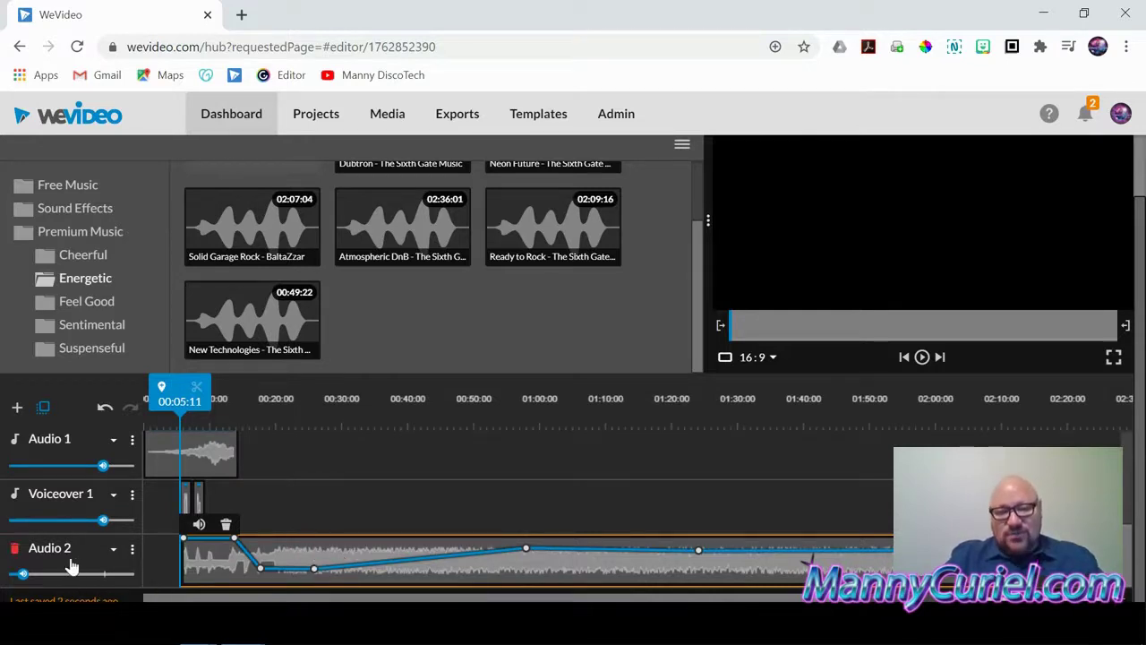
{"action": "left_click", "coordinate": [199, 525]}
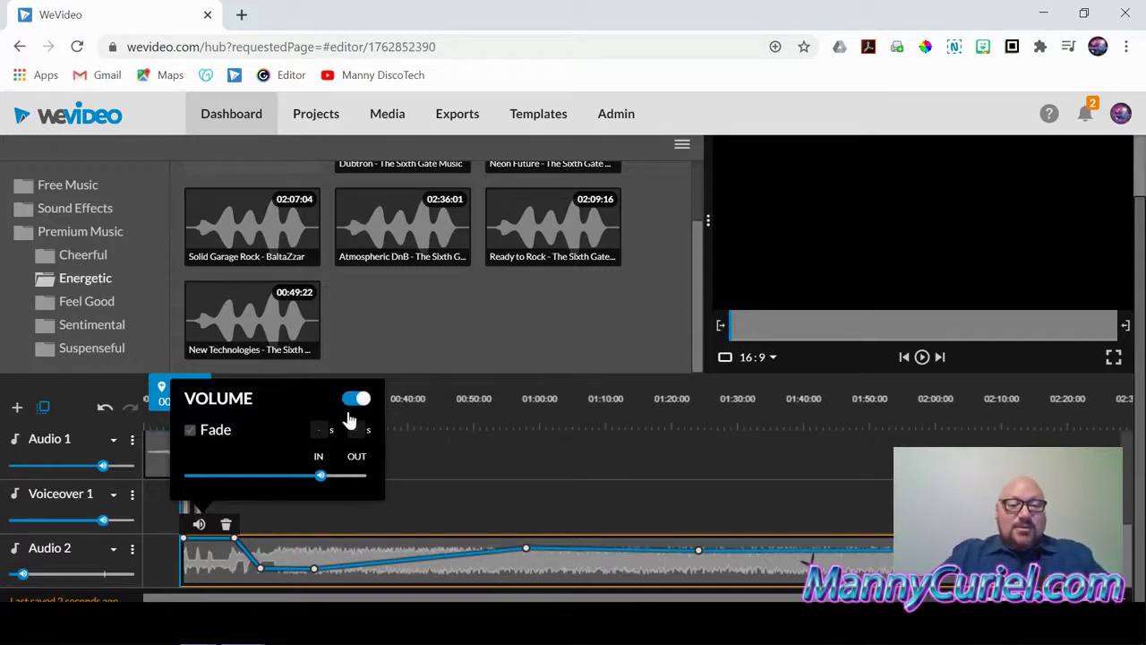
{"action": "left_click", "coordinate": [620, 486]}
{"action": "left_click", "coordinate": [636, 552]}
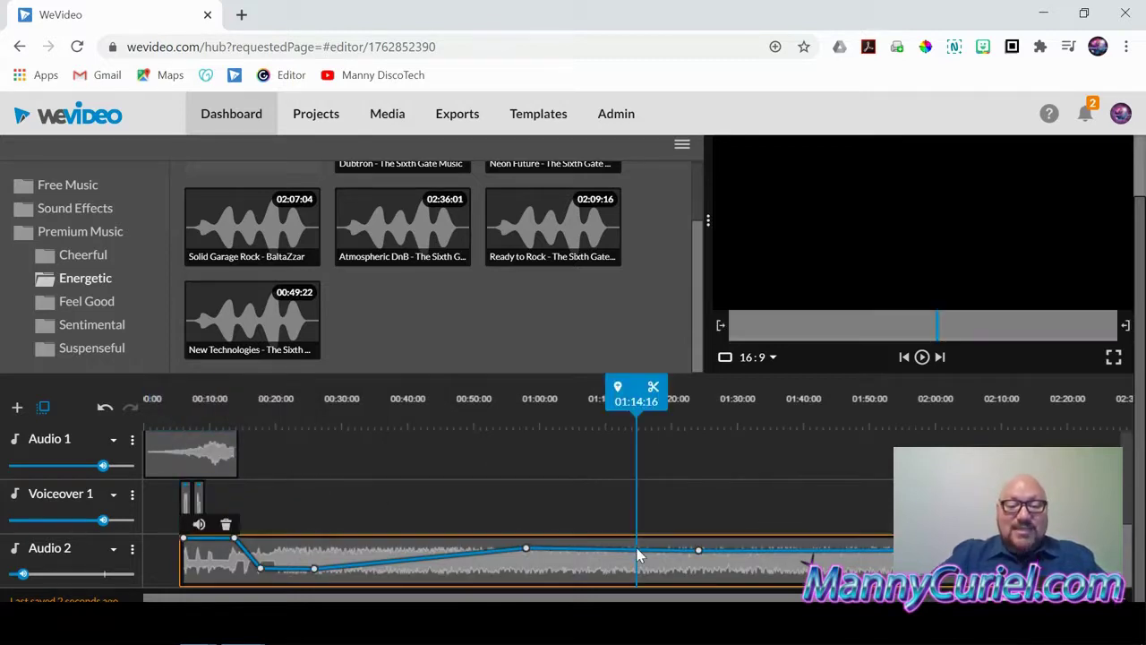
{"action": "key", "text": "Delete"}
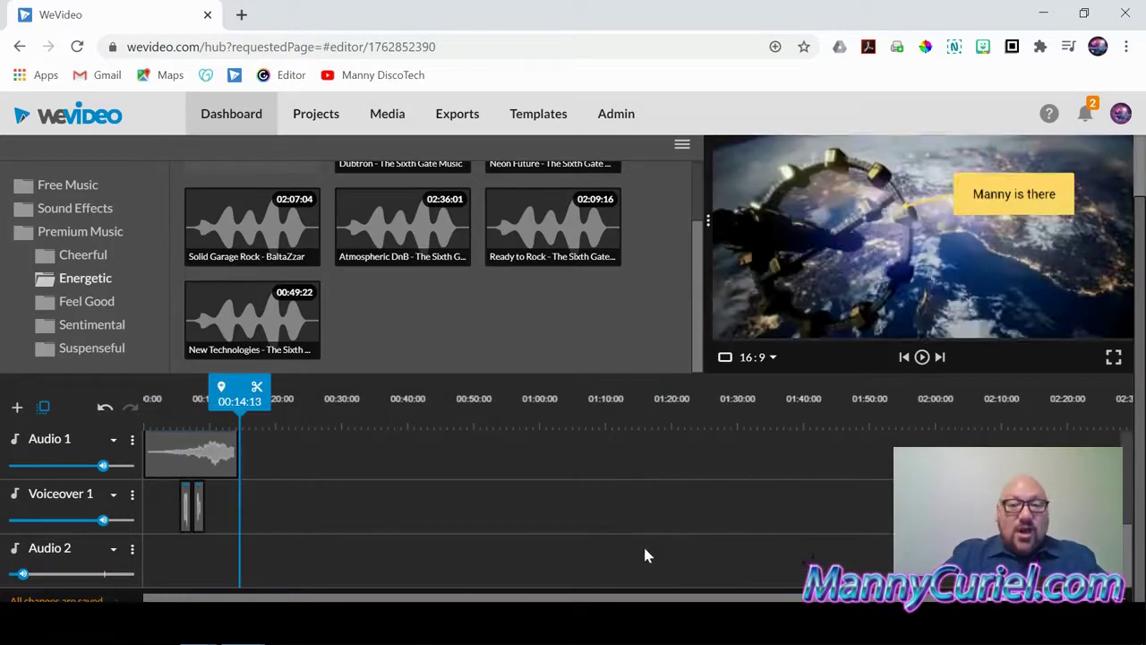
Play a short preview of Dubtron - The Sixth Gate Music and look through the other Energetic premium tracks
{"action": "scroll", "coordinate": [535, 499], "scroll_direction": "up", "scroll_amount": 3}
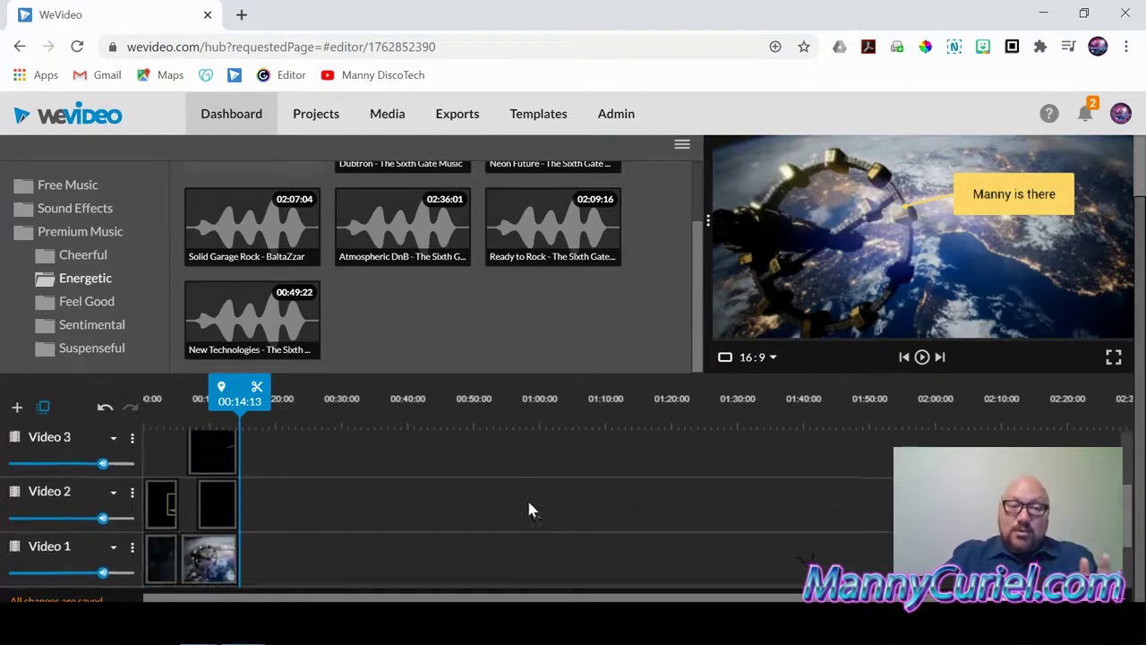
{"action": "scroll", "coordinate": [453, 341], "scroll_direction": "up", "scroll_amount": 2}
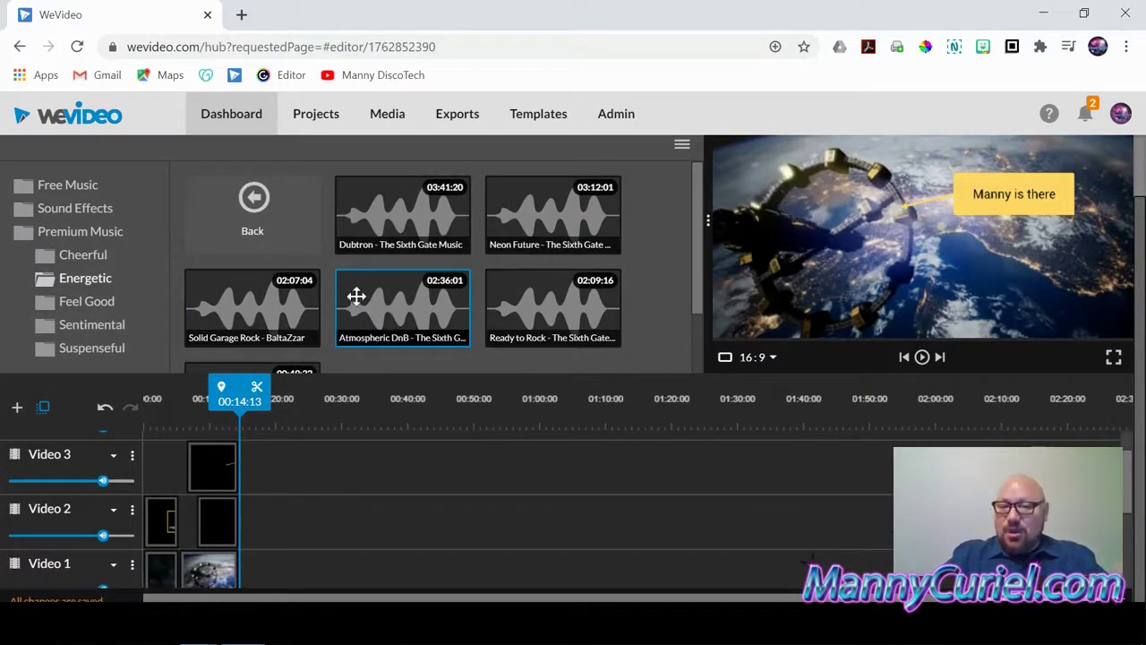
{"action": "left_click", "coordinate": [401, 219]}
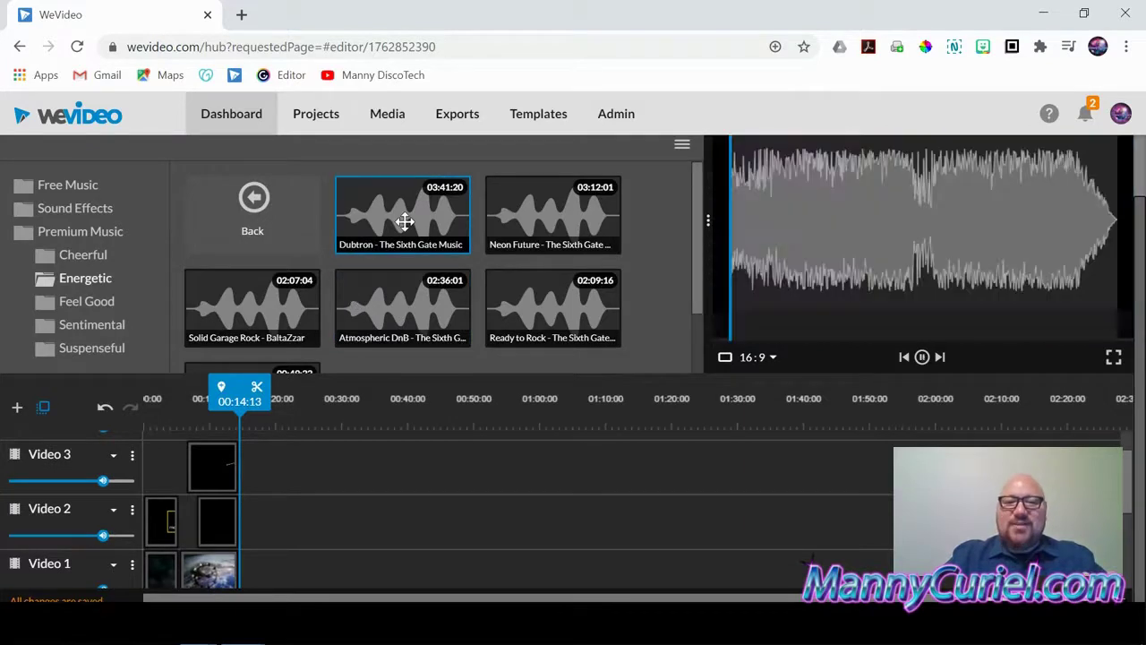
{"action": "left_click", "coordinate": [922, 357]}
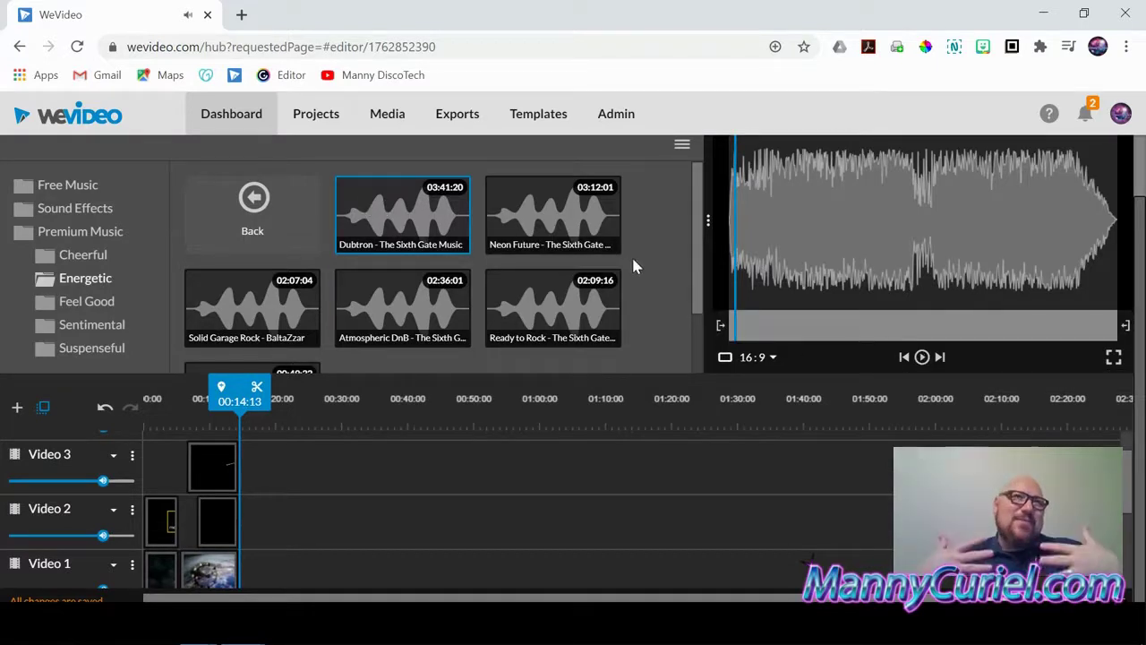
{"action": "scroll", "coordinate": [631, 266], "scroll_direction": "up", "scroll_amount": 2}
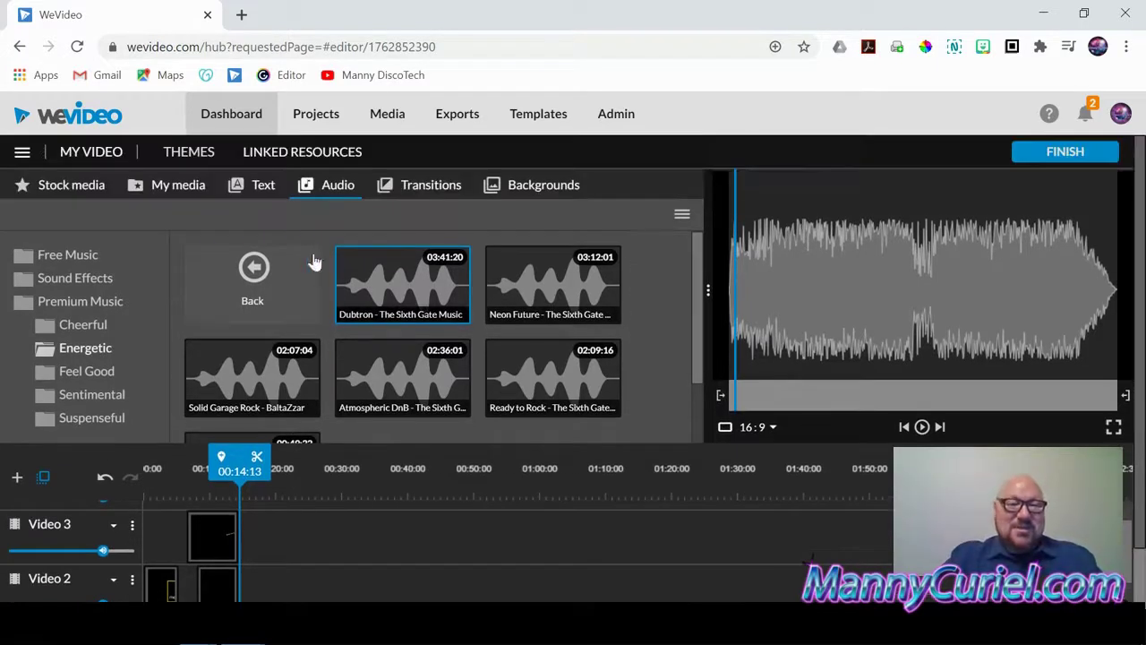
{"action": "scroll", "coordinate": [675, 350], "scroll_direction": "down", "scroll_amount": 2}
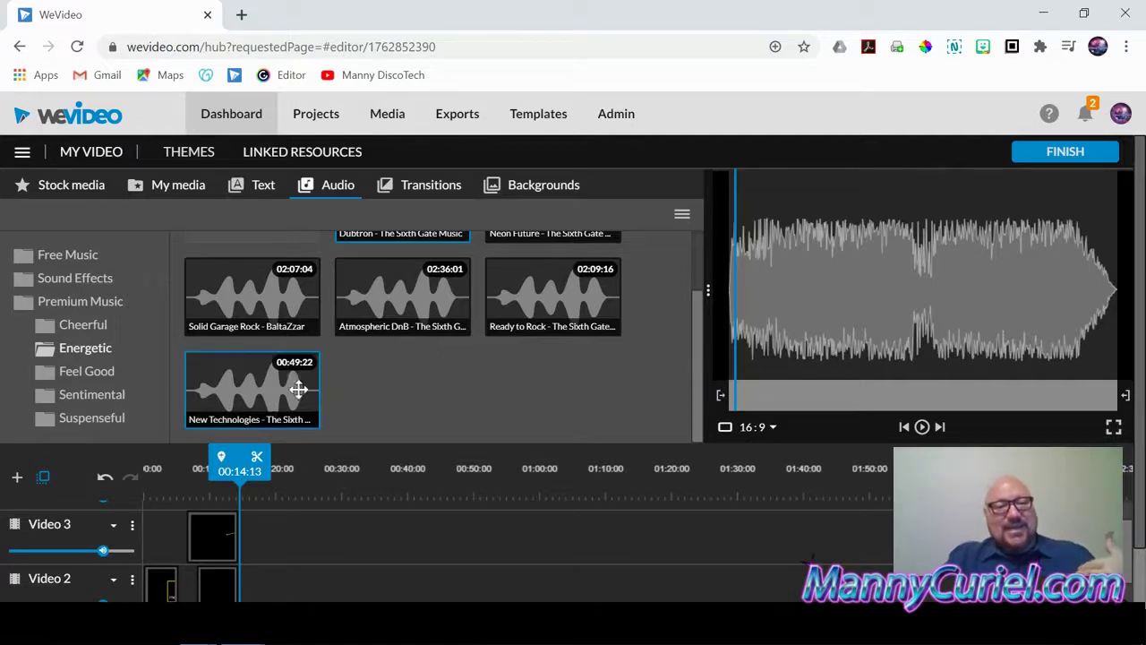
{"action": "scroll", "coordinate": [252, 390], "scroll_direction": "up", "scroll_amount": 2}
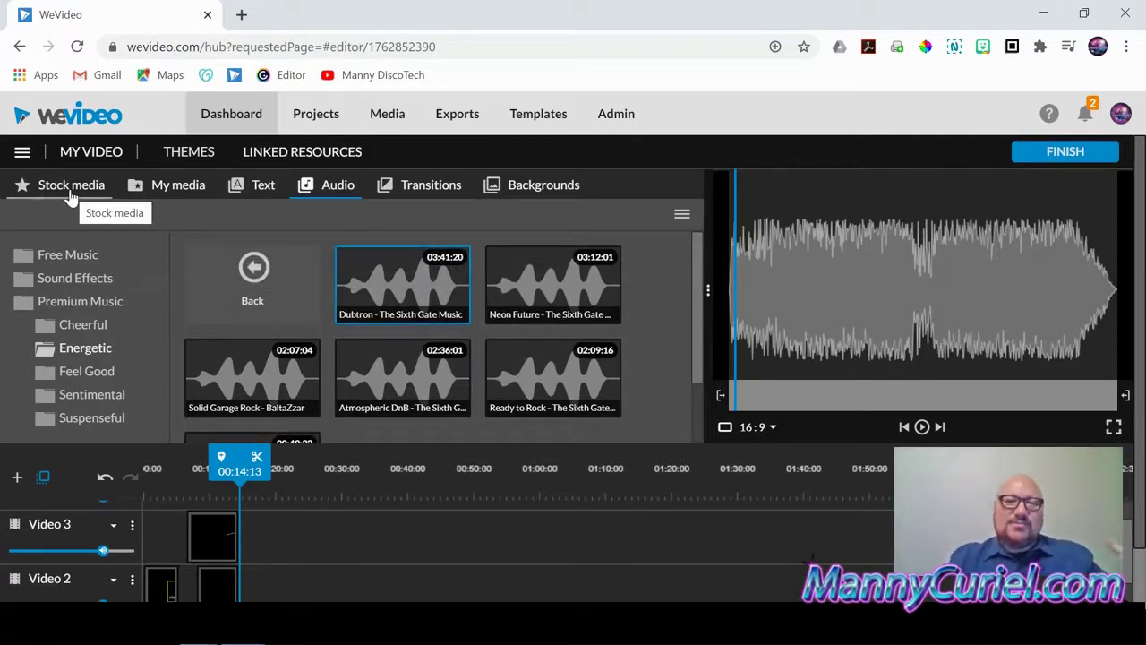